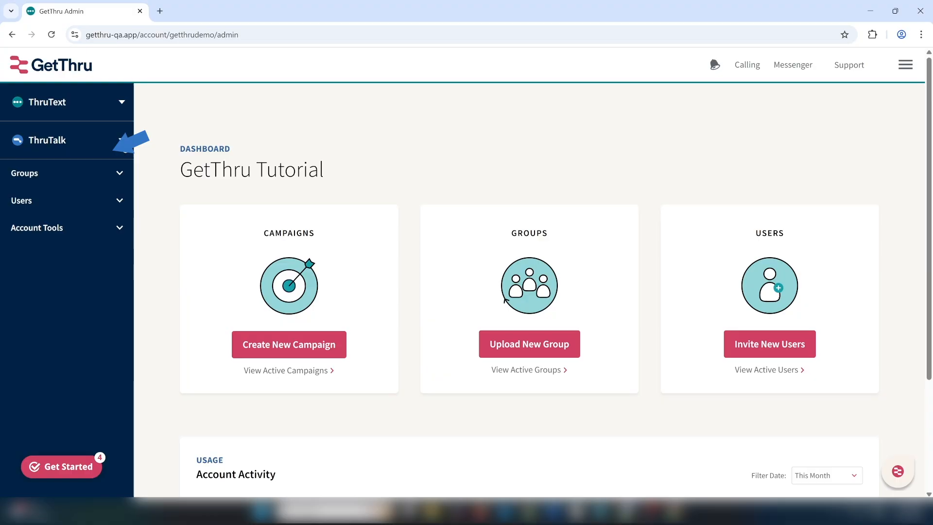
Create a new ThruTalk script for a list with no syncing.
{"action": "left_click", "coordinate": [122, 140]}
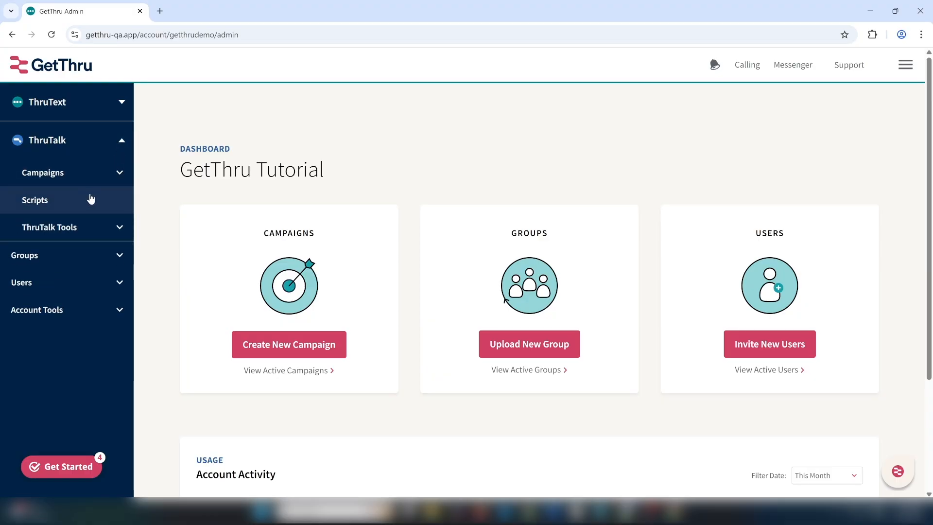
{"action": "left_click", "coordinate": [91, 199]}
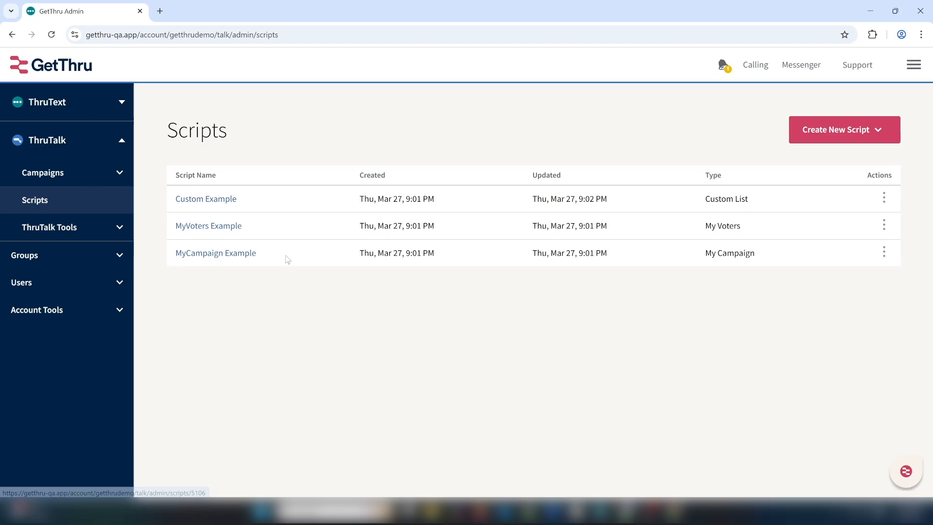
{"action": "left_click", "coordinate": [877, 137]}
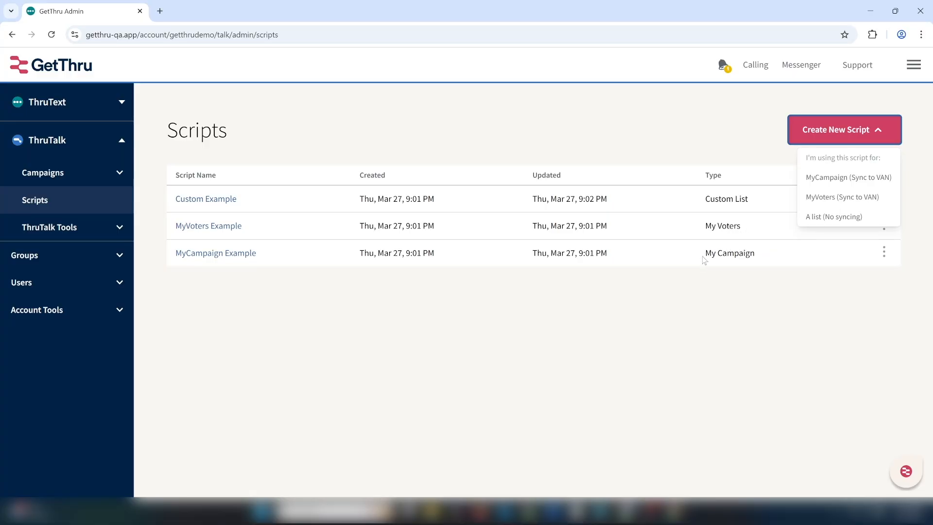
{"action": "left_click", "coordinate": [852, 214]}
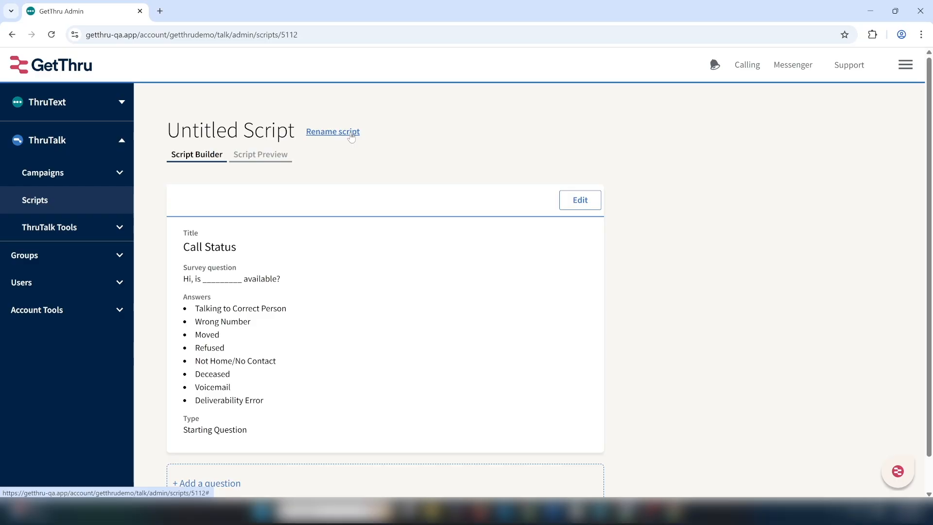
Rename the script as Bartlett Script and save the name.
{"action": "left_click", "coordinate": [352, 138]}
{"action": "left_click_drag", "start_coordinate": [298, 132], "coordinate": [130, 132]}
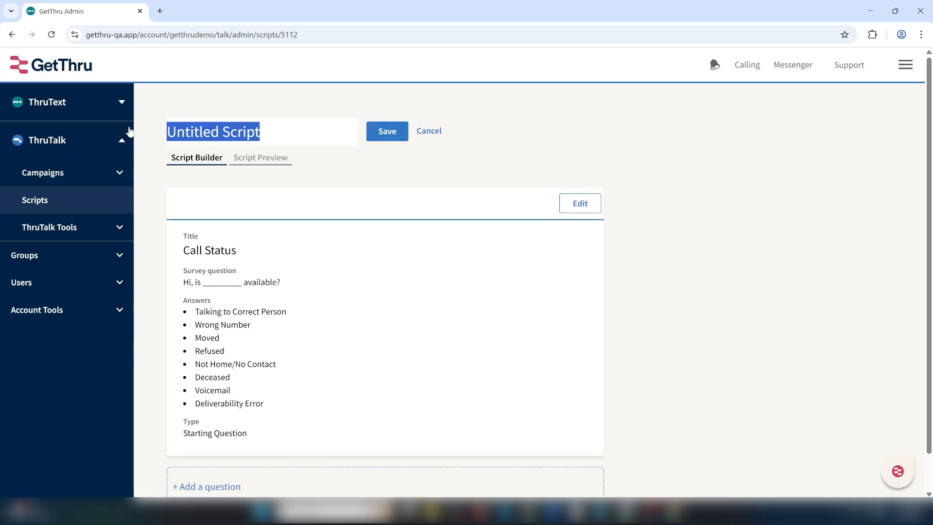
{"action": "type", "text": "Bart"}
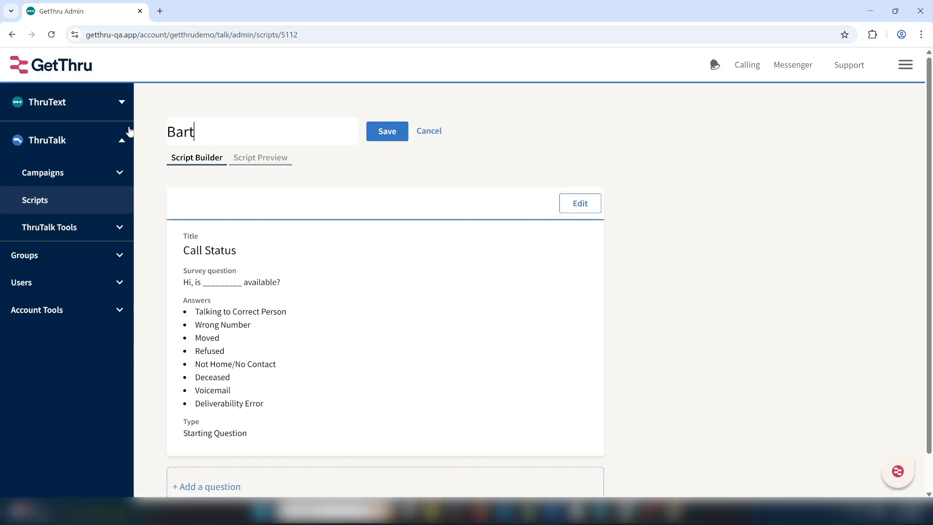
{"action": "type", "text": "lett Scr"}
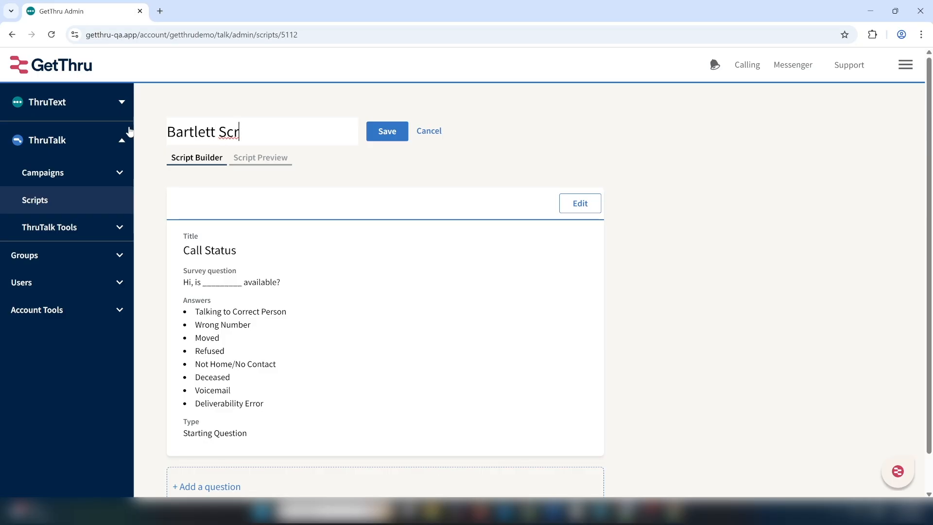
{"action": "type", "text": "ipt"}
{"action": "left_click", "coordinate": [394, 132]}
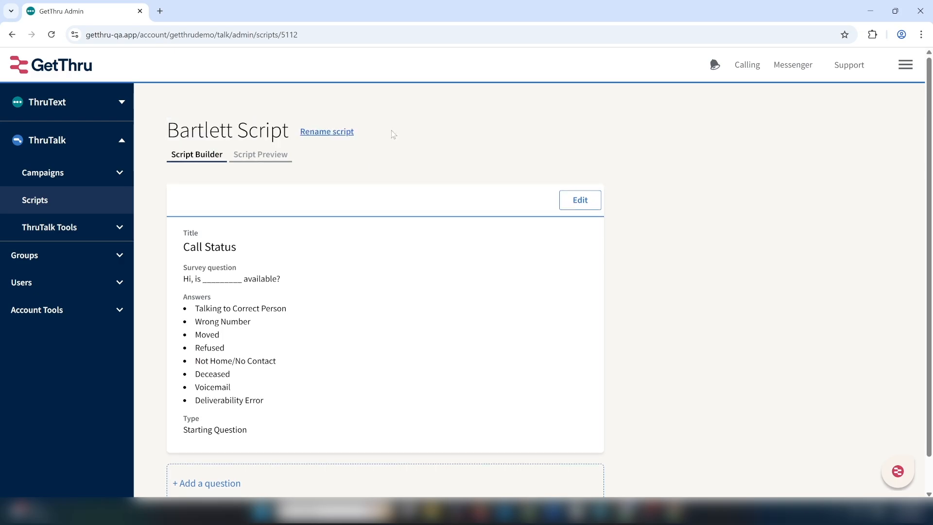
{"action": "scroll", "coordinate": [782, 213], "scroll_direction": "down", "scroll_amount": 1}
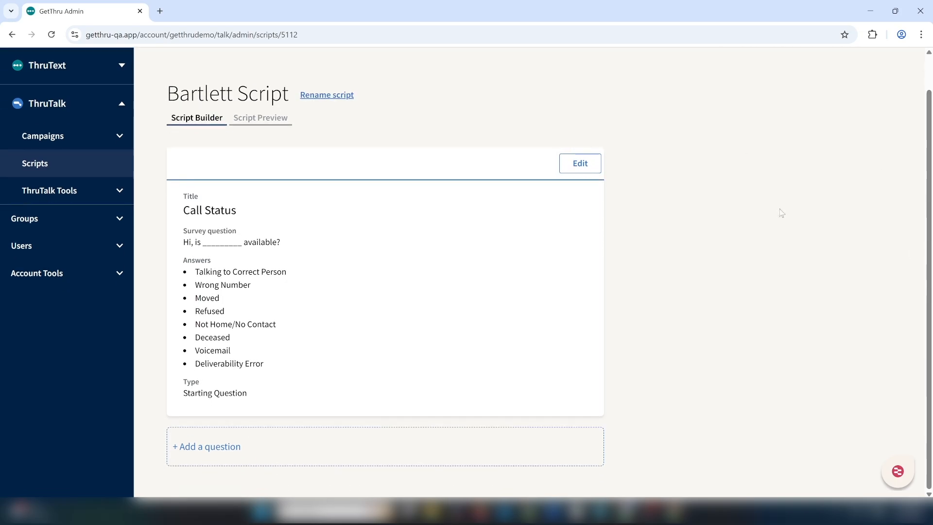
{"action": "left_click", "coordinate": [579, 167]}
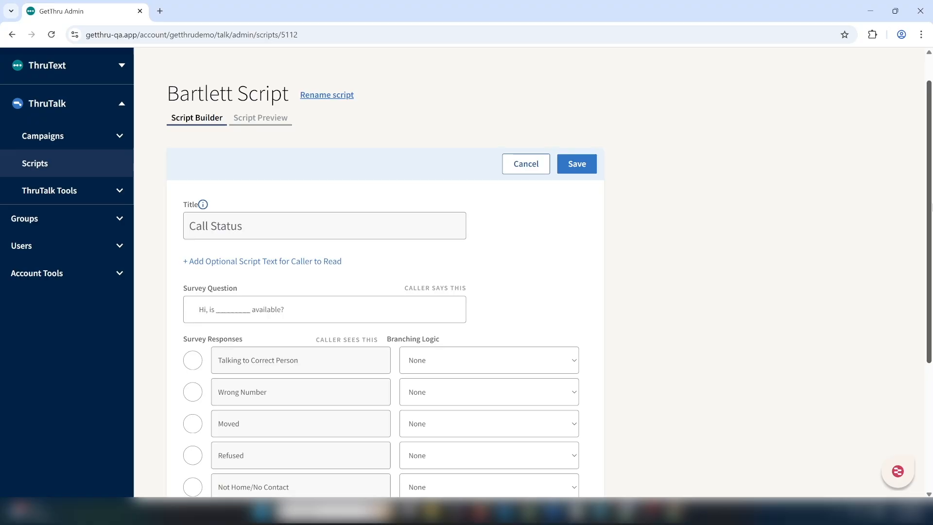
{"action": "left_click_drag", "start_coordinate": [929, 213], "coordinate": [930, 281]}
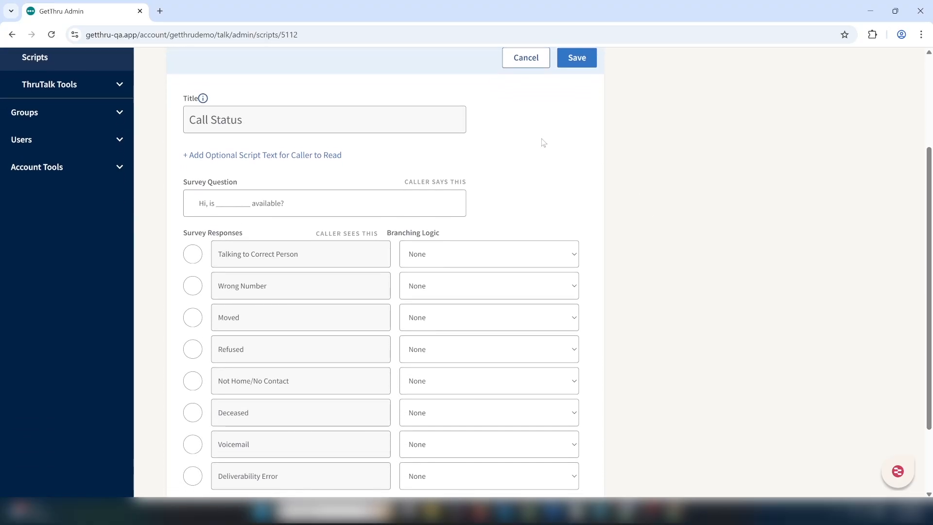
{"action": "left_click", "coordinate": [304, 199]}
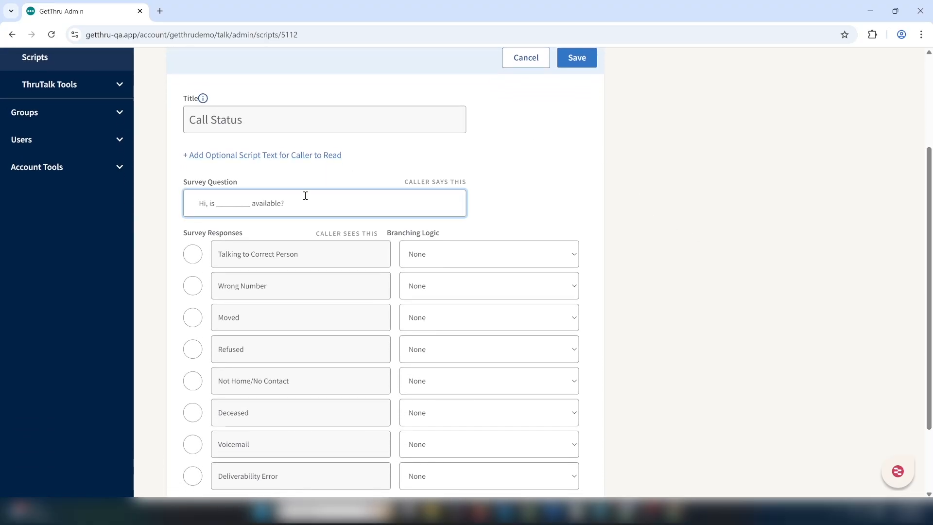
{"action": "left_click", "coordinate": [272, 155]}
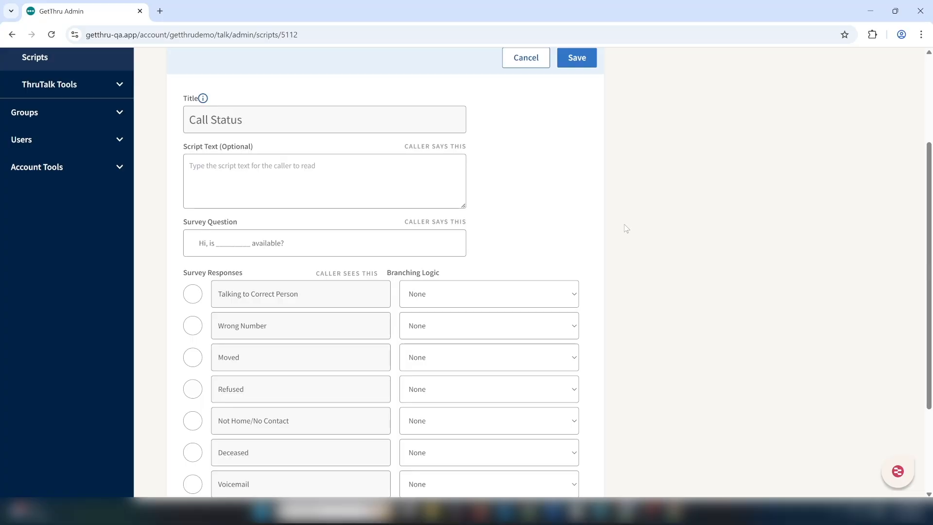
{"action": "left_click_drag", "start_coordinate": [929, 229], "coordinate": [929, 171]}
{"action": "left_click", "coordinate": [531, 160]}
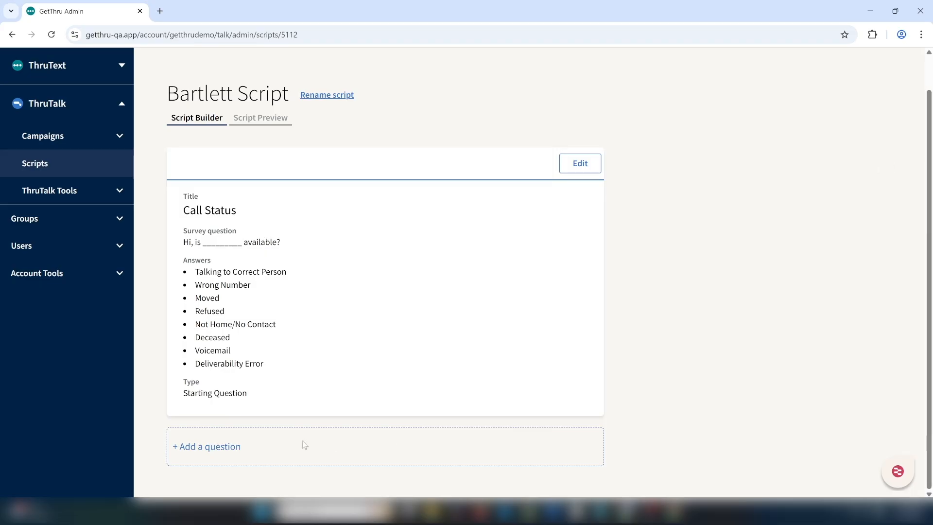
Add a new question titled Bartlett Volunteer Question with the type Multiple Choice (Pick One).
{"action": "left_click", "coordinate": [233, 447]}
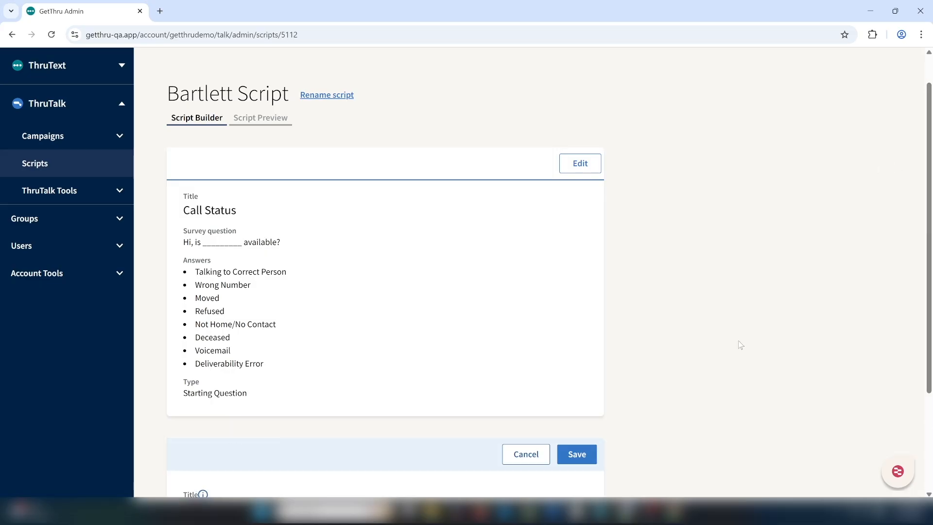
{"action": "left_click_drag", "start_coordinate": [929, 253], "coordinate": [930, 341]}
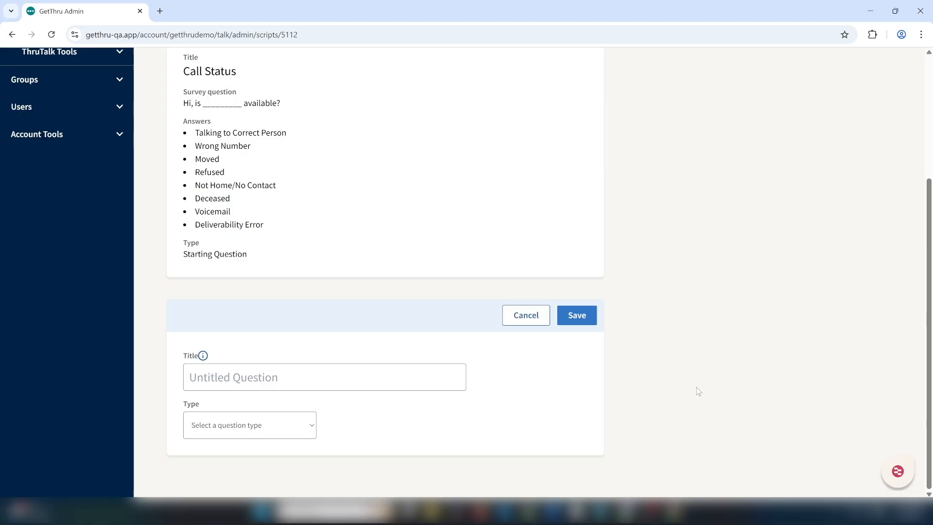
{"action": "left_click", "coordinate": [458, 380]}
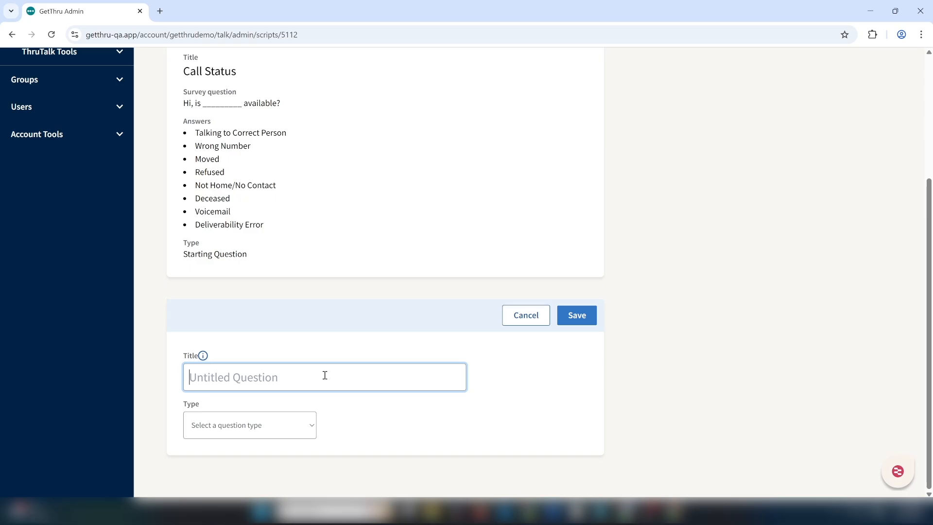
{"action": "type", "text": "Bartlett"}
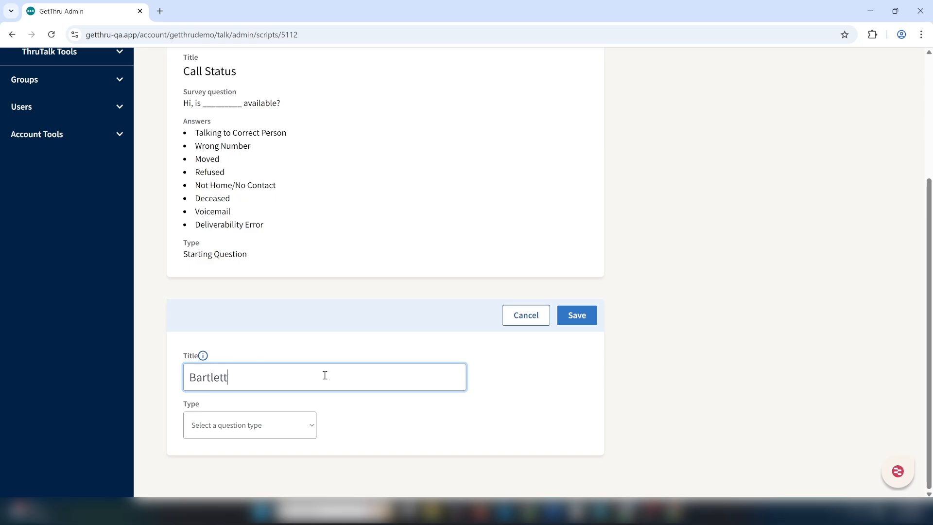
{"action": "type", "text": " Volunteer Quest"}
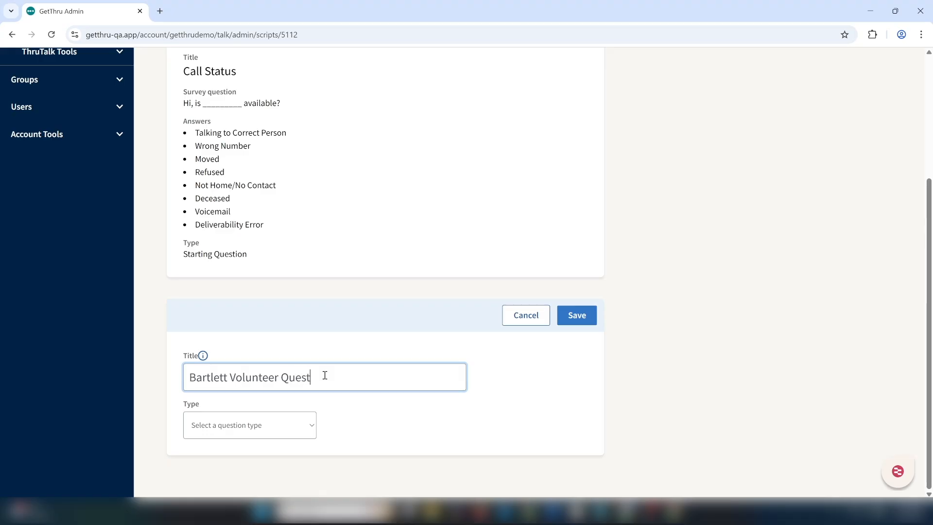
{"action": "type", "text": "ion"}
{"action": "left_click", "coordinate": [256, 419]}
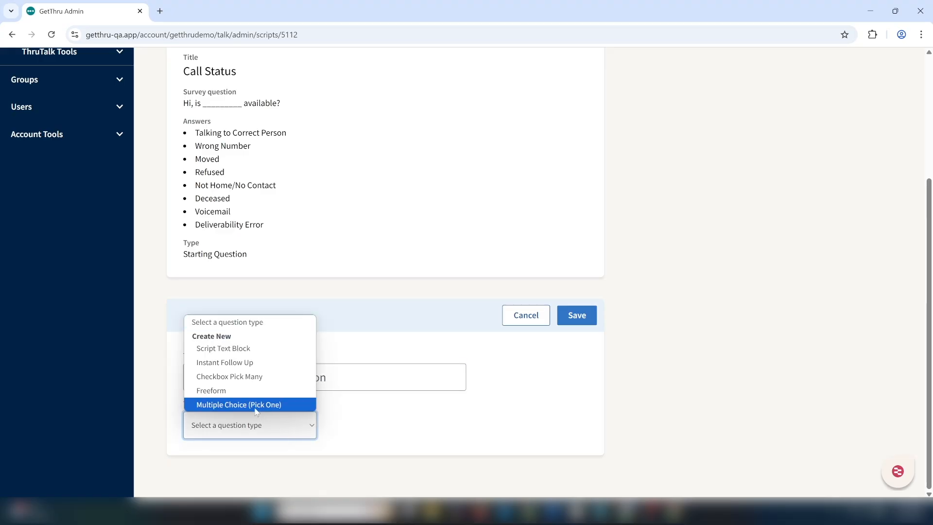
{"action": "left_click", "coordinate": [256, 406]}
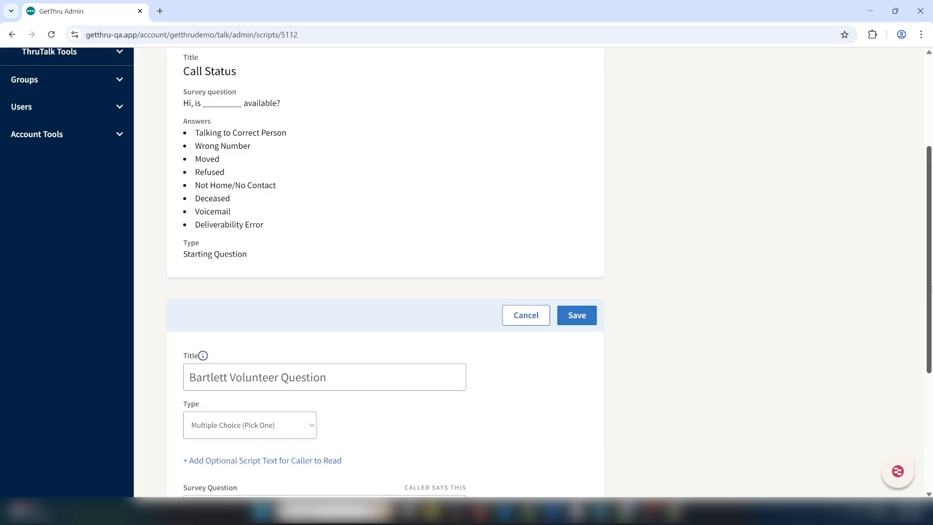
Paste the survey question "Will you be able to volunteer with us at the Bartlett Event on February 2nd?".
{"action": "scroll", "coordinate": [362, 296], "scroll_direction": "down", "scroll_amount": 5}
{"action": "left_click", "coordinate": [266, 278]}
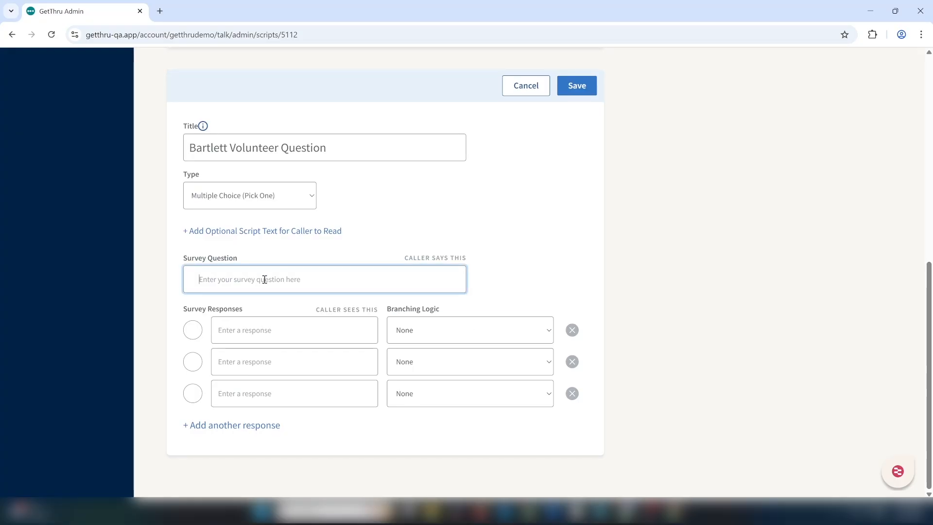
{"action": "type", "text": "Will you be able to volunteer with us at the Bartlett Event on February 2nd?"}
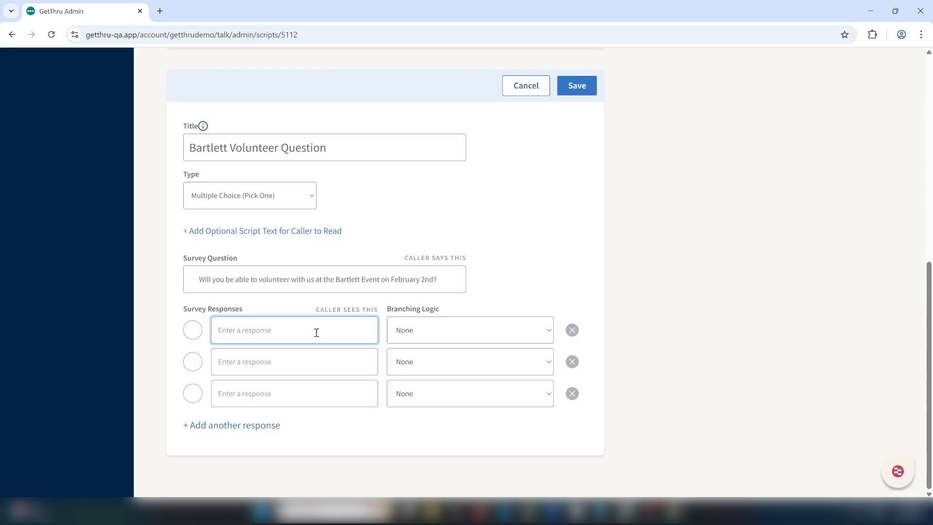
{"action": "left_click", "coordinate": [572, 394]}
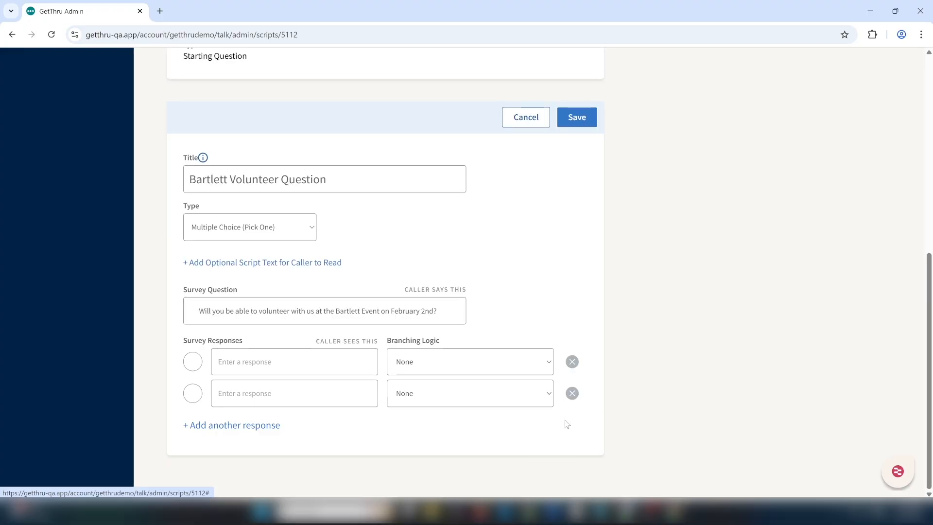
{"action": "left_click", "coordinate": [271, 425]}
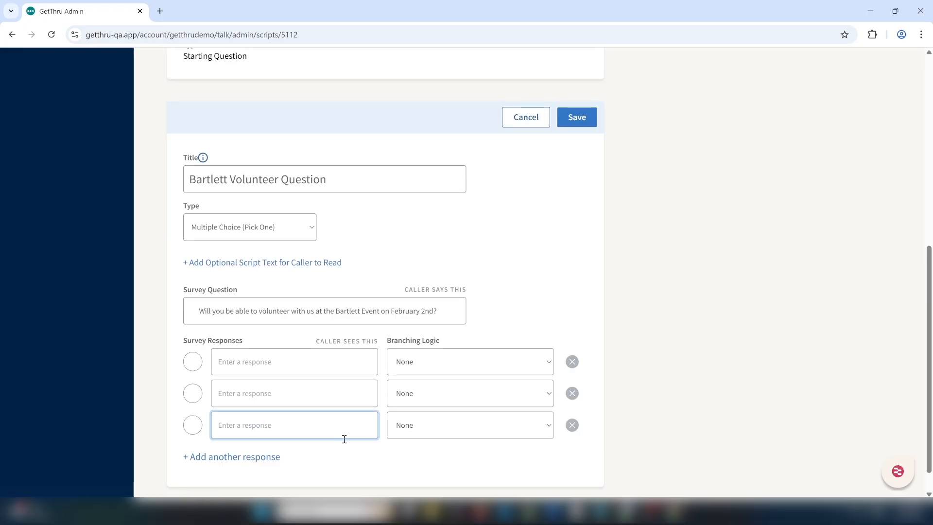
{"action": "left_click", "coordinate": [375, 461]}
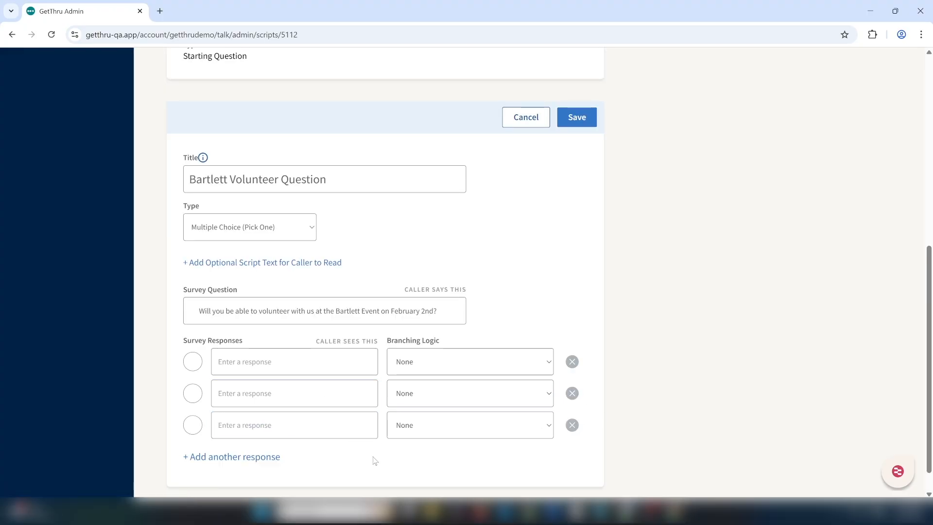
Enter Yes and No as the first two survey responses.
{"action": "left_click", "coordinate": [343, 425]}
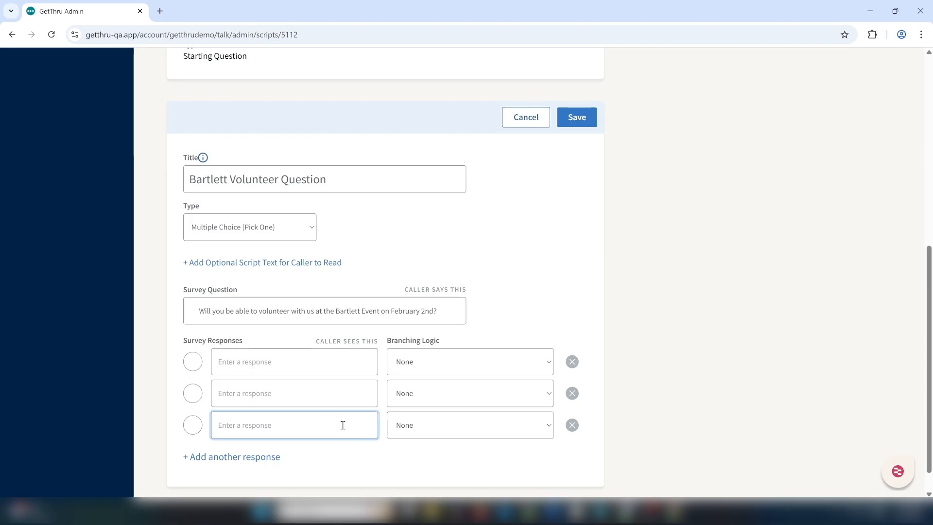
{"action": "left_click", "coordinate": [299, 389]}
{"action": "left_click", "coordinate": [287, 370]}
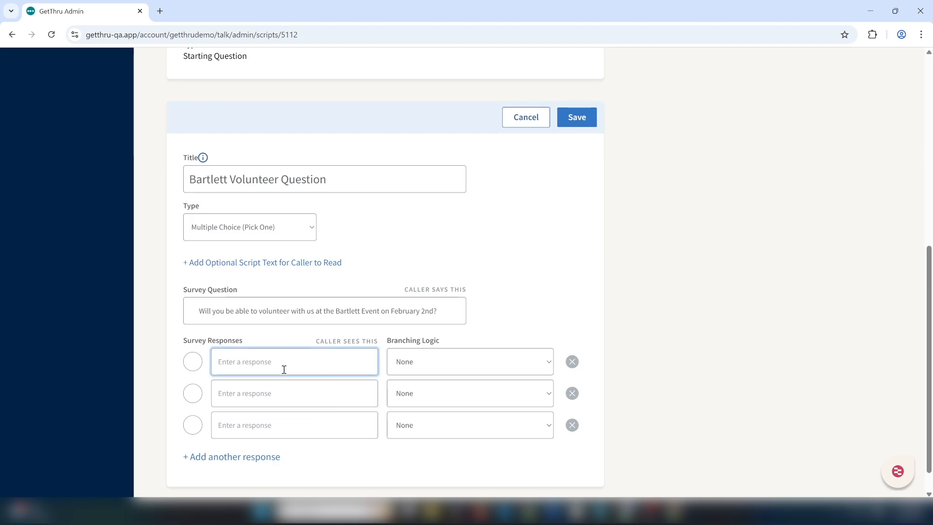
{"action": "type", "text": "Yes"}
{"action": "left_click", "coordinate": [282, 395]}
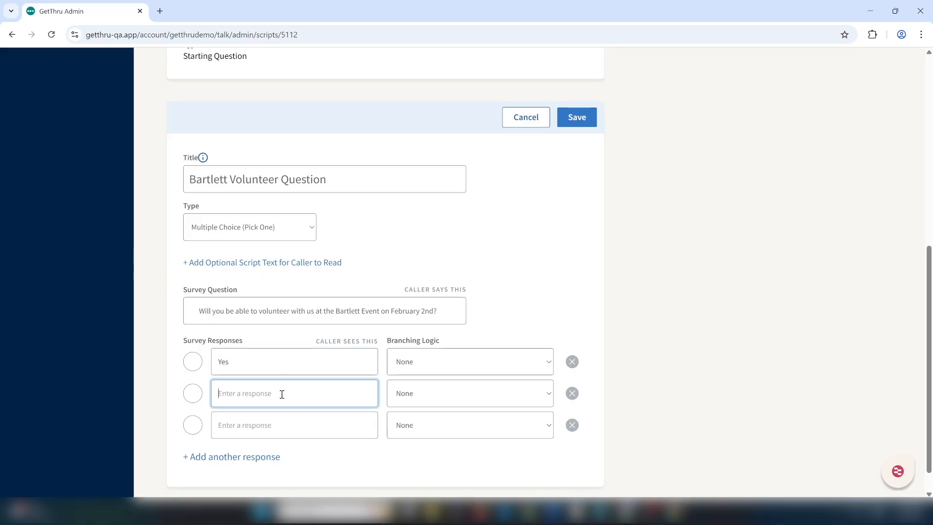
{"action": "type", "text": "No"}
Enter Maybe as the third response and add a fourth response, Request More Info.
{"action": "left_click", "coordinate": [288, 417]}
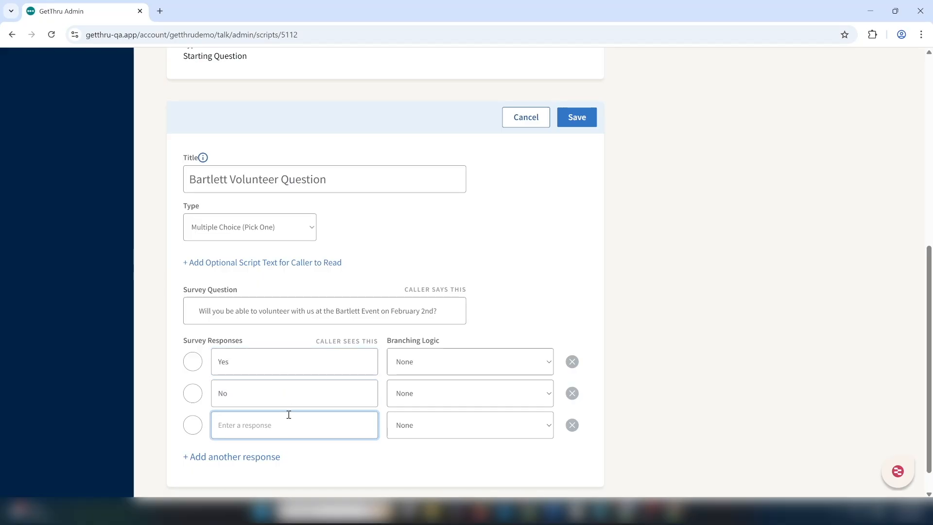
{"action": "type", "text": "Maybe"}
{"action": "left_click", "coordinate": [267, 449]}
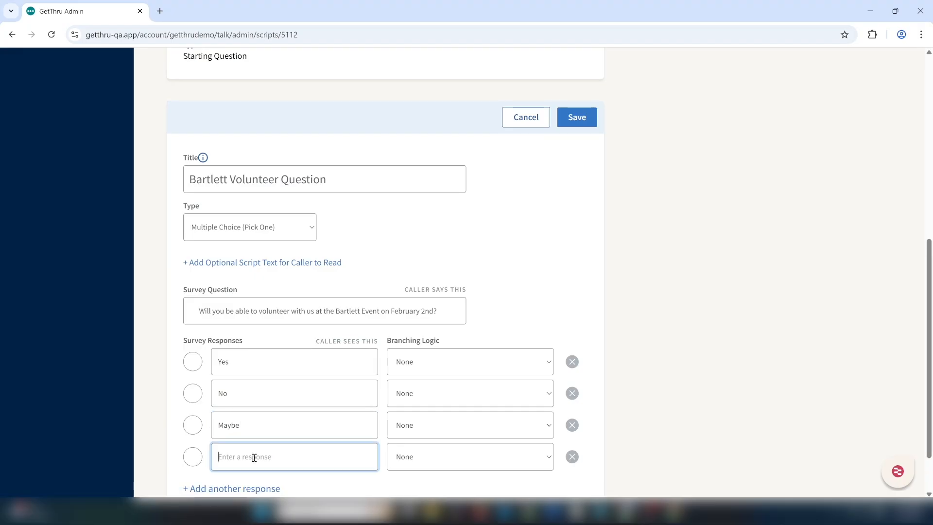
{"action": "type", "text": "Request More Info"}
{"action": "left_click", "coordinate": [693, 433]}
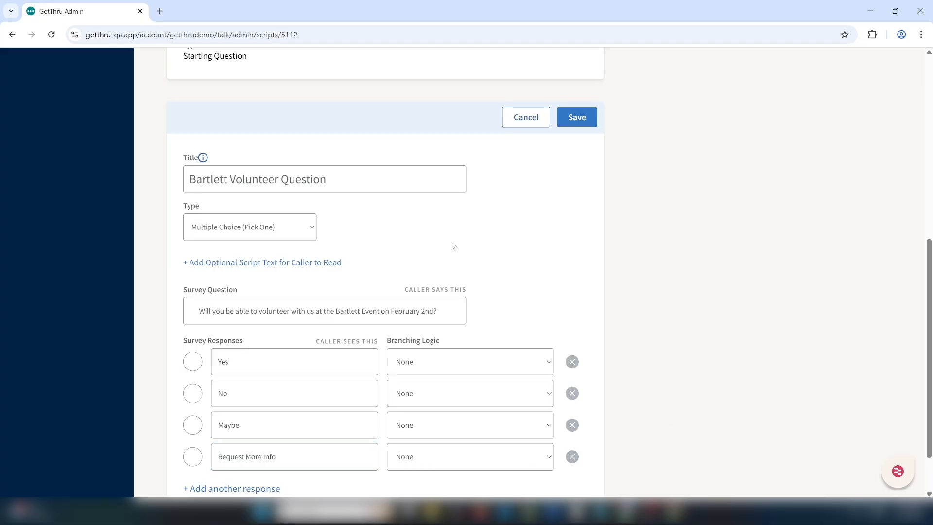
Add optional script text reading Test for the caller to read.
{"action": "left_click", "coordinate": [308, 263]}
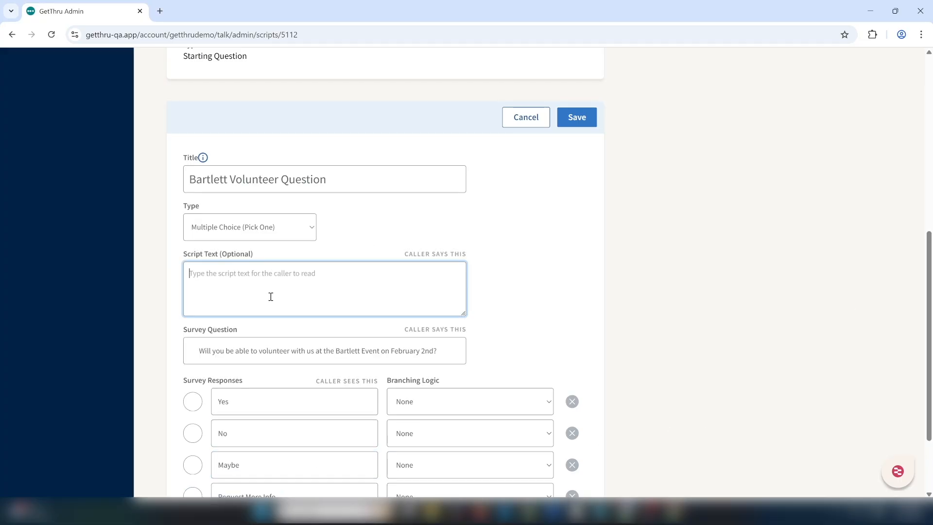
{"action": "type", "text": "Test"}
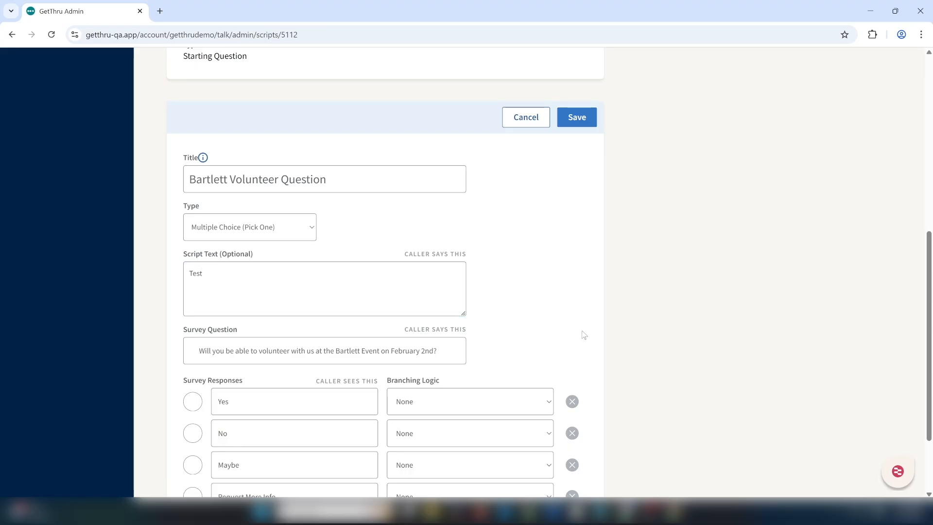
{"action": "scroll", "coordinate": [930, 384], "scroll_direction": "down", "scroll_amount": 2}
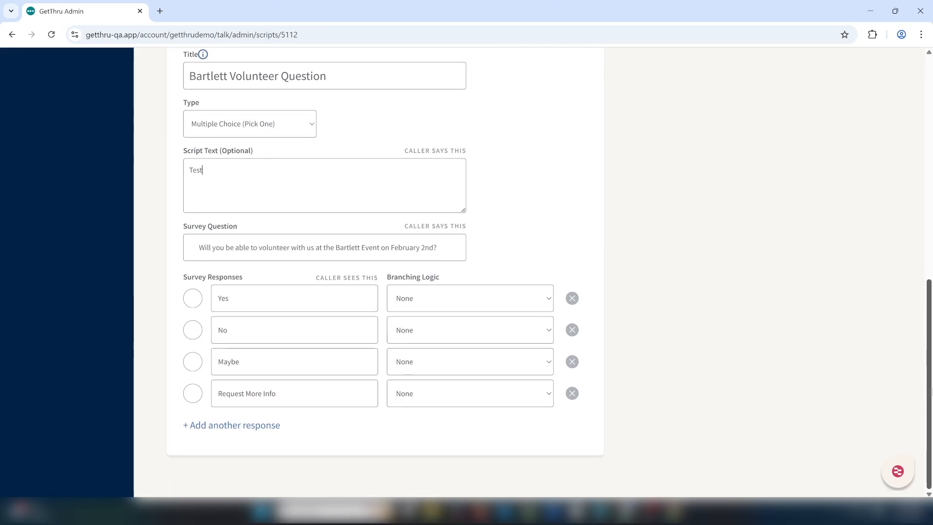
Save the Bartlett Volunteer Question.
{"action": "scroll", "coordinate": [930, 391], "scroll_direction": "up", "scroll_amount": 2}
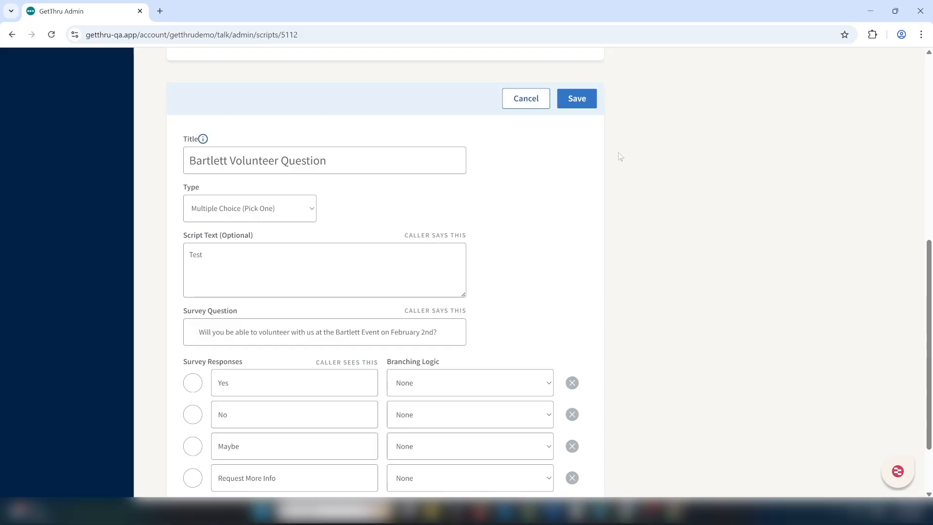
{"action": "left_click", "coordinate": [577, 101]}
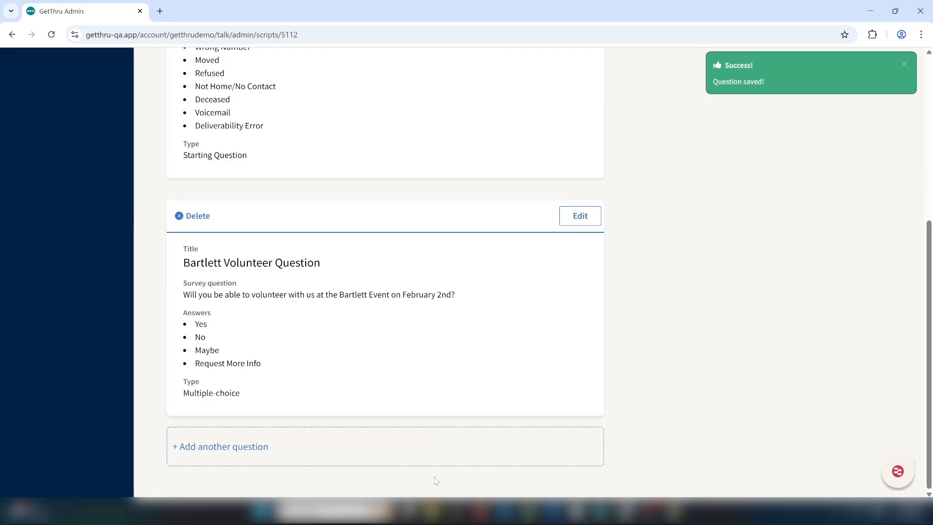
Add another question titled Option 01 with the Multiple Choice (Pick One) type.
{"action": "left_click", "coordinate": [261, 452]}
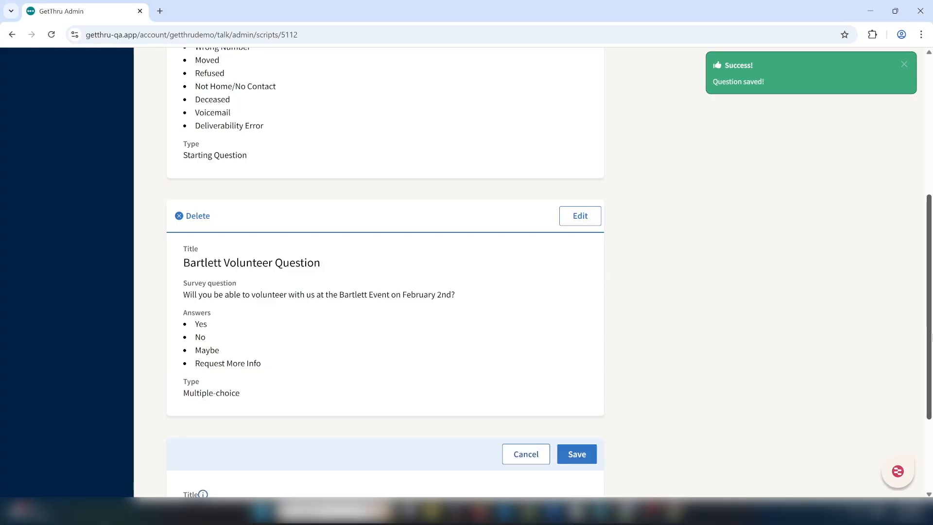
{"action": "scroll", "coordinate": [667, 439], "scroll_direction": "down", "scroll_amount": 3}
{"action": "left_click", "coordinate": [328, 381]}
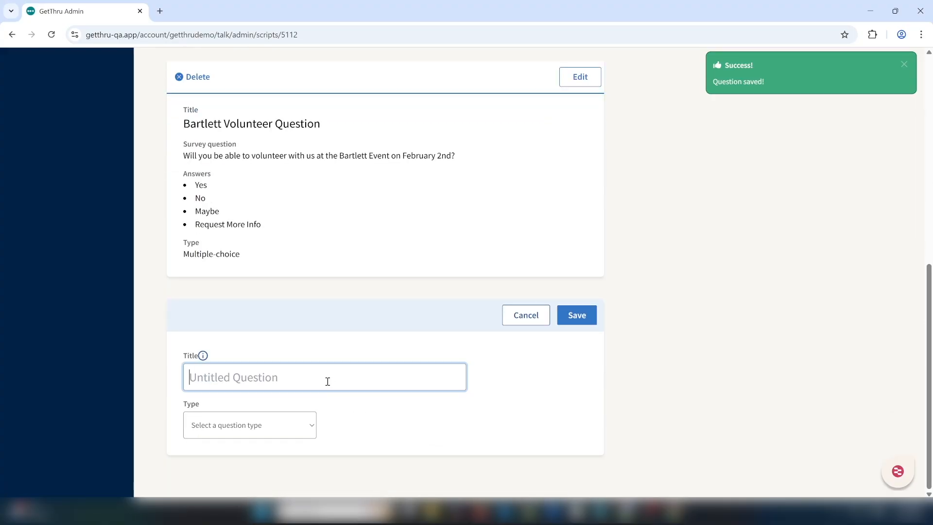
{"action": "type", "text": "Option 01"}
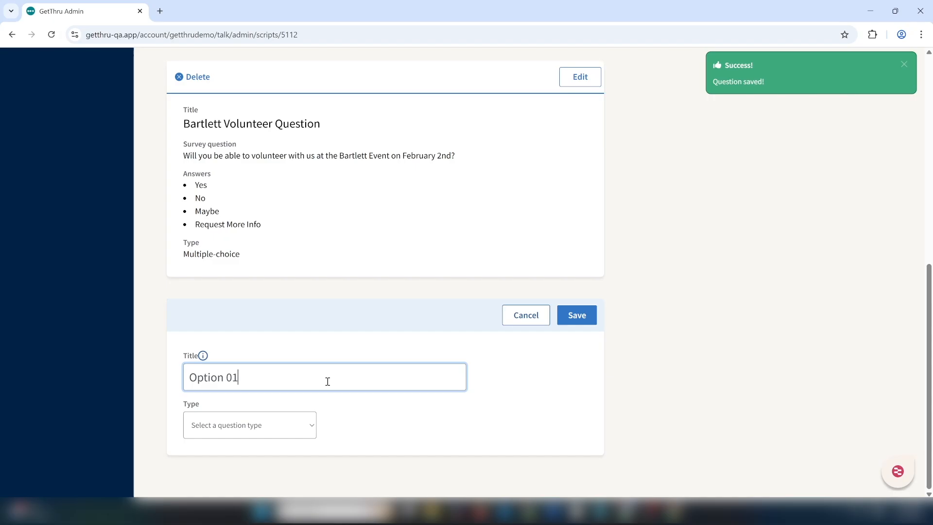
{"action": "left_click", "coordinate": [296, 424]}
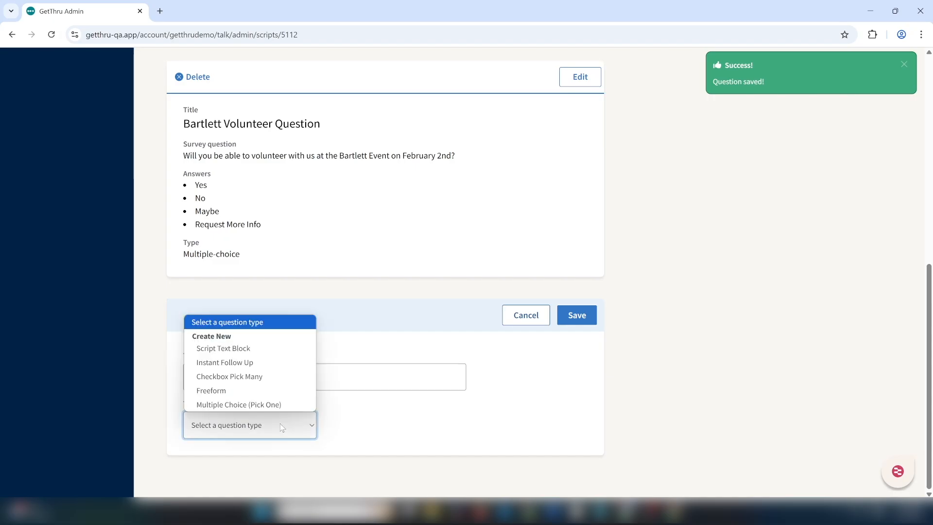
{"action": "left_click", "coordinate": [250, 405]}
Enter the survey question "That's great! Would you like to share your phone number and I can share some resources?".
{"action": "scroll", "coordinate": [720, 388], "scroll_direction": "down", "scroll_amount": 5}
{"action": "left_click", "coordinate": [290, 285]}
{"action": "type", "text": "That's "}
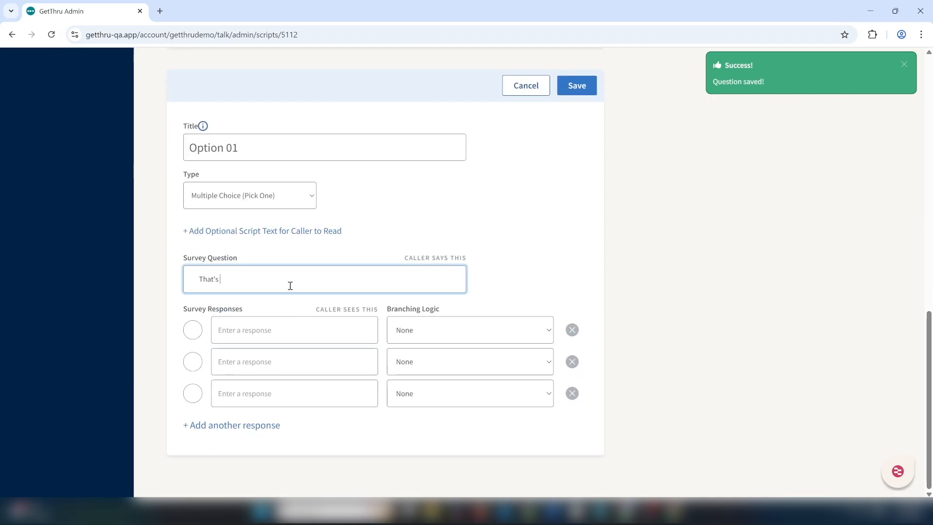
{"action": "type", "text": "great! Would you like to share"}
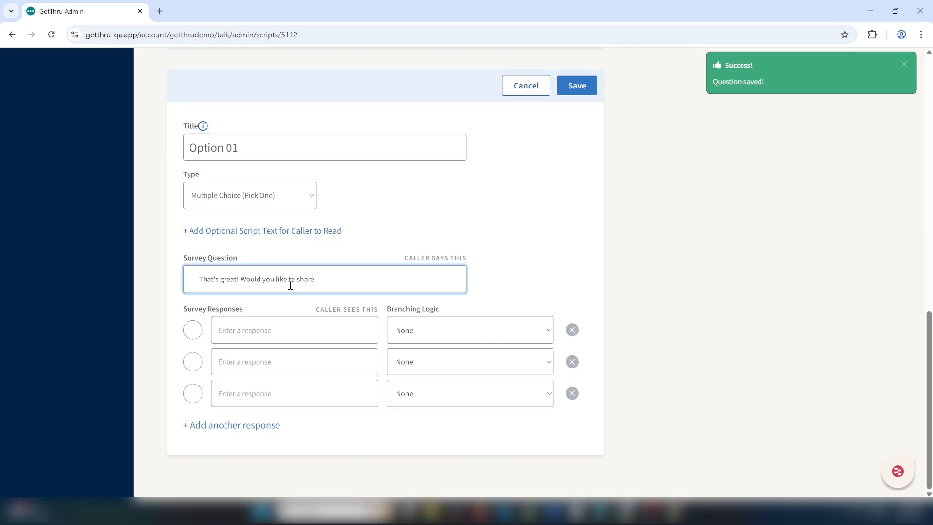
{"action": "type", "text": " your phone number and I can share some "}
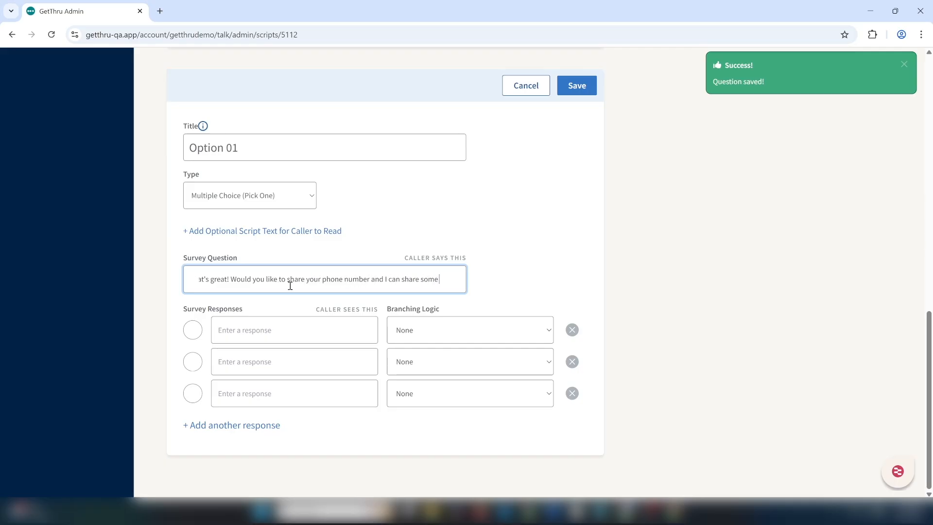
{"action": "type", "text": "resources?"}
Enter Yes and No as the only responses, removing the empty third one, and save the Option 01 question.
{"action": "left_click", "coordinate": [256, 330]}
{"action": "type", "text": "Yes"}
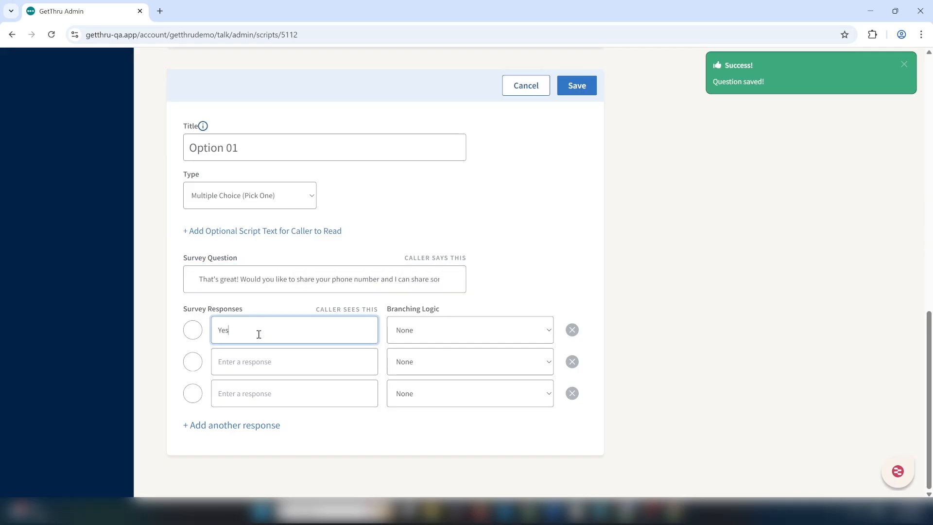
{"action": "key", "text": "Tab"}
{"action": "type", "text": "No"}
{"action": "left_click", "coordinate": [572, 393]}
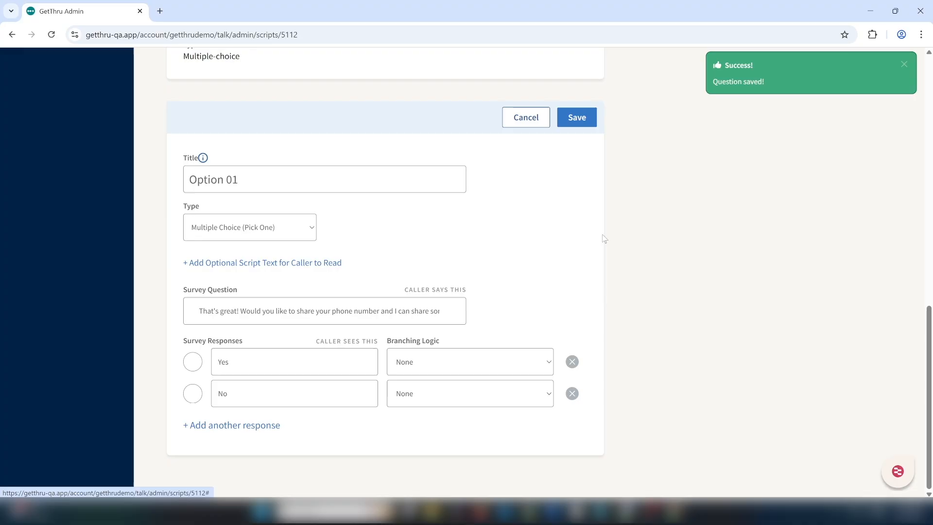
{"action": "left_click", "coordinate": [576, 116]}
Add another question titled Option 02 with the Multiple Choice (Pick One) type.
{"action": "left_click", "coordinate": [202, 456]}
{"action": "scroll", "coordinate": [874, 322], "scroll_direction": "down", "scroll_amount": 3}
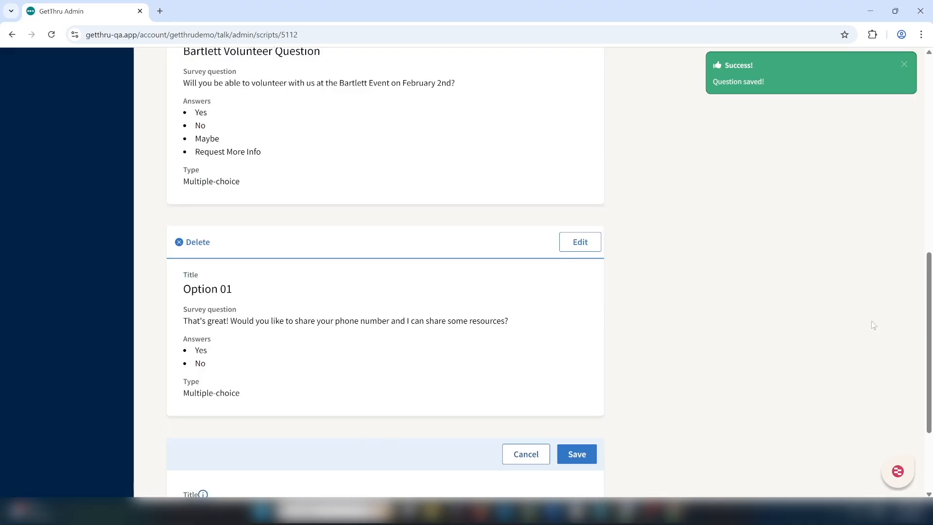
{"action": "left_click", "coordinate": [311, 381]}
{"action": "type", "text": "Op"}
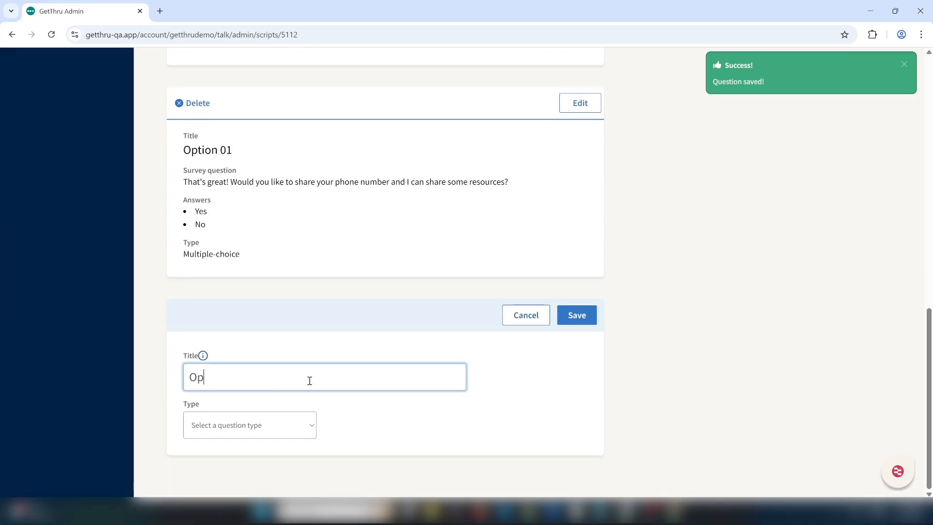
{"action": "type", "text": "tion 02"}
{"action": "left_click", "coordinate": [291, 427]}
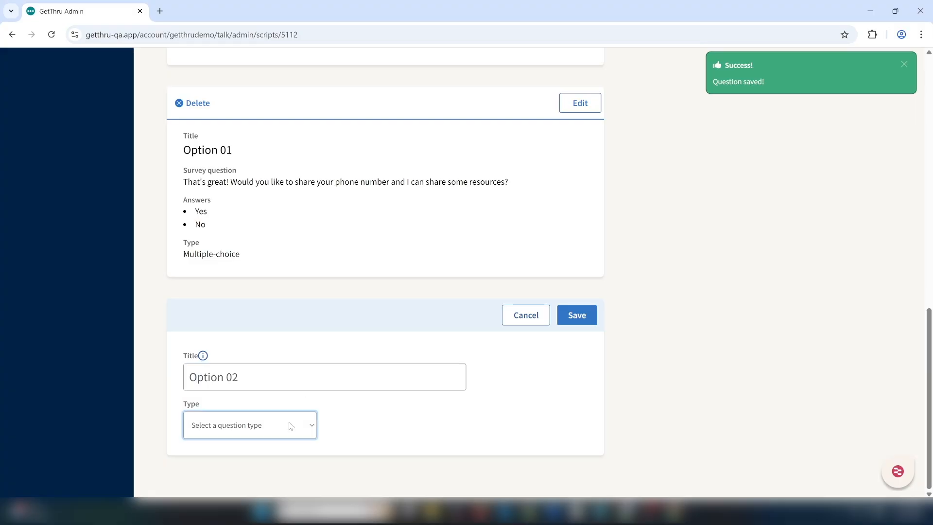
{"action": "left_click", "coordinate": [237, 405]}
Enter the survey question "Thanks for letting us know! Would you like to be informed of future volunteer opportunities?".
{"action": "scroll", "coordinate": [285, 266], "scroll_direction": "down", "scroll_amount": 5}
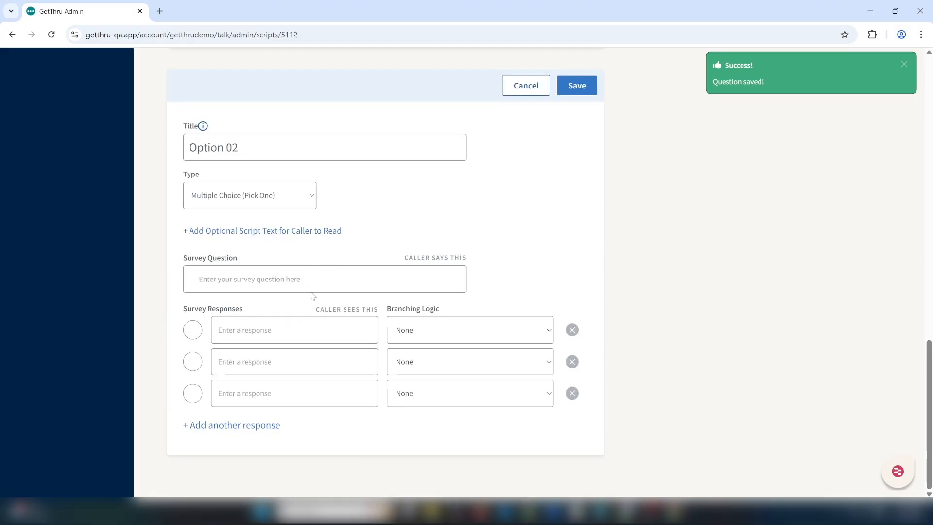
{"action": "left_click", "coordinate": [274, 270]}
{"action": "type", "text": "Thanks fr"}
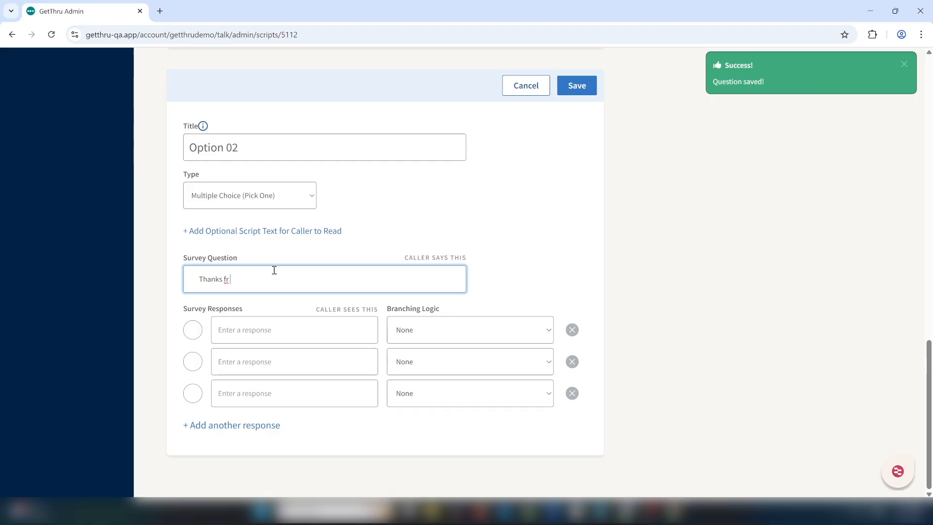
{"action": "key", "text": "BackSpace"}
{"action": "type", "text": "or letting "}
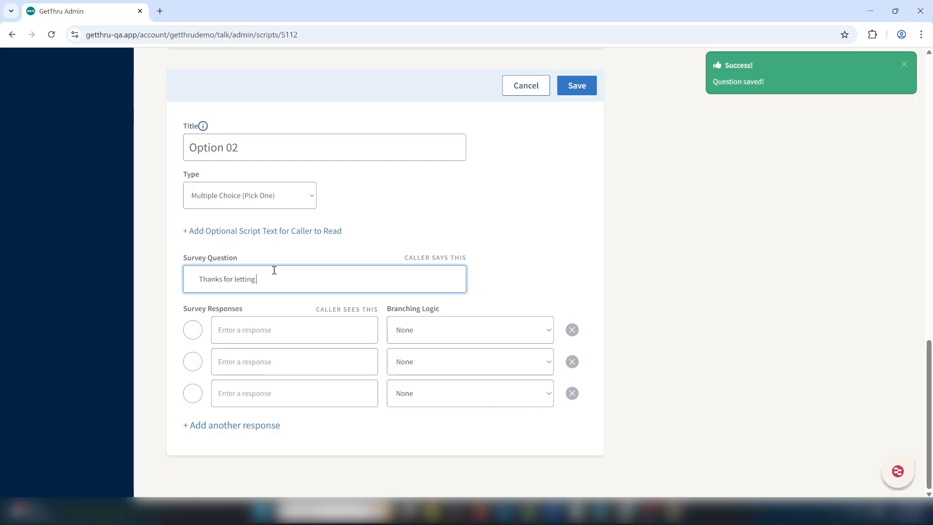
{"action": "type", "text": "us know! Would you like to be"}
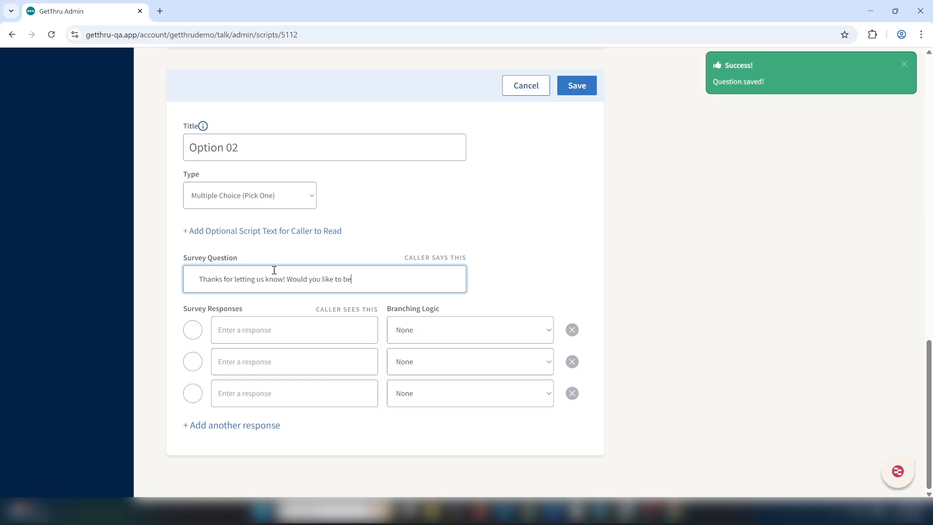
{"action": "type", "text": " informed of future "}
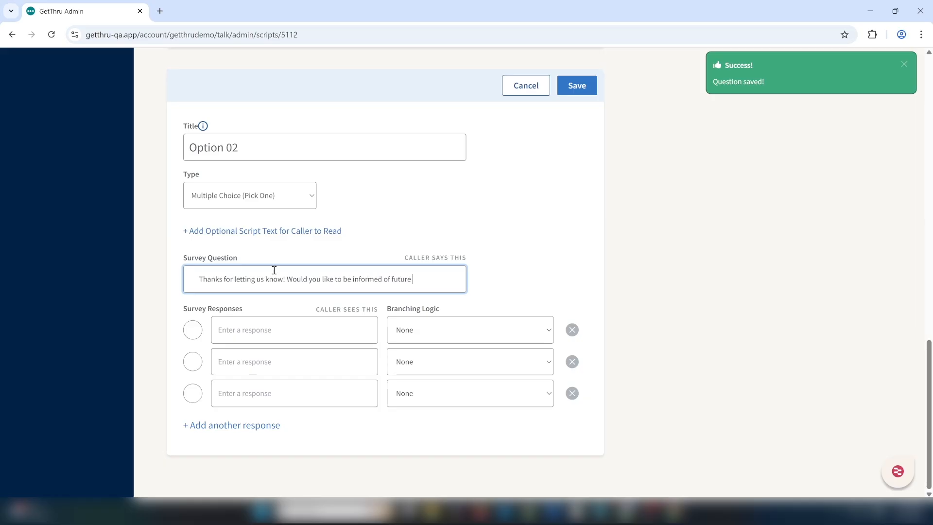
{"action": "type", "text": "volunteer"}
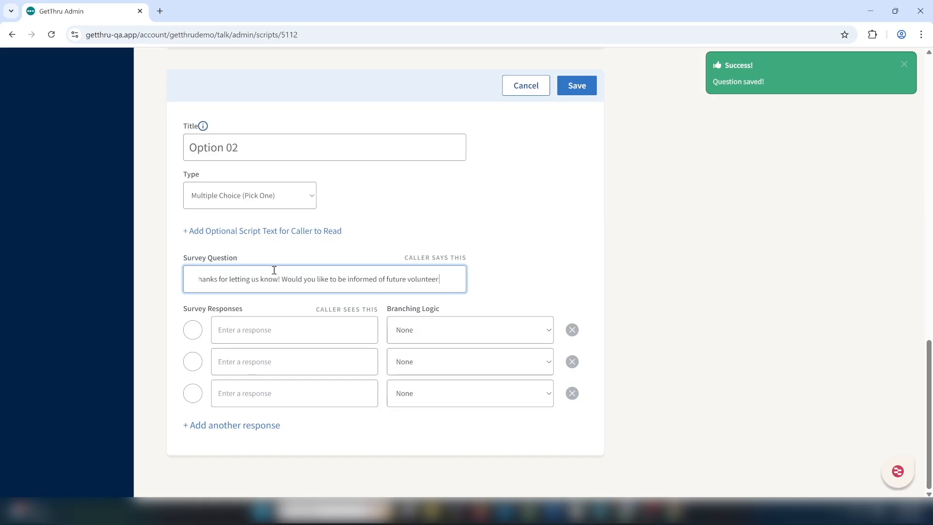
{"action": "type", "text": " opportunit"}
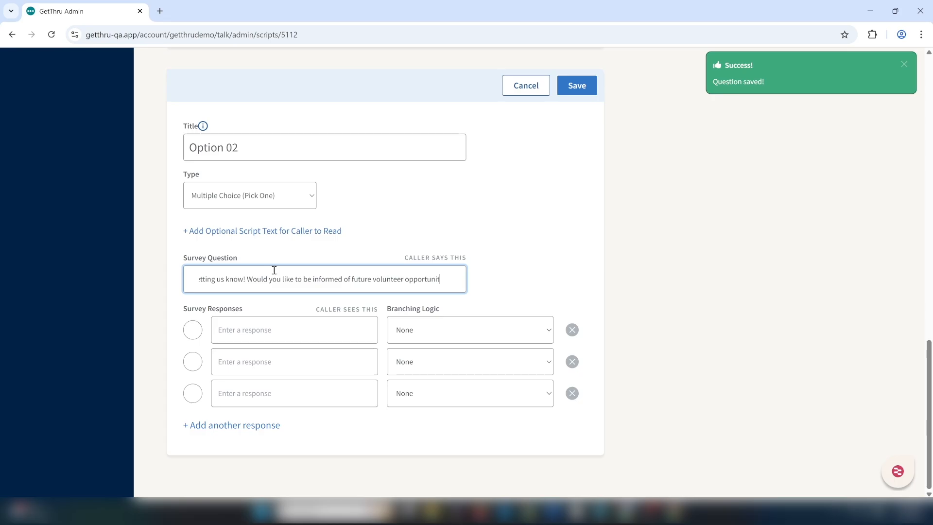
{"action": "type", "text": "ies?"}
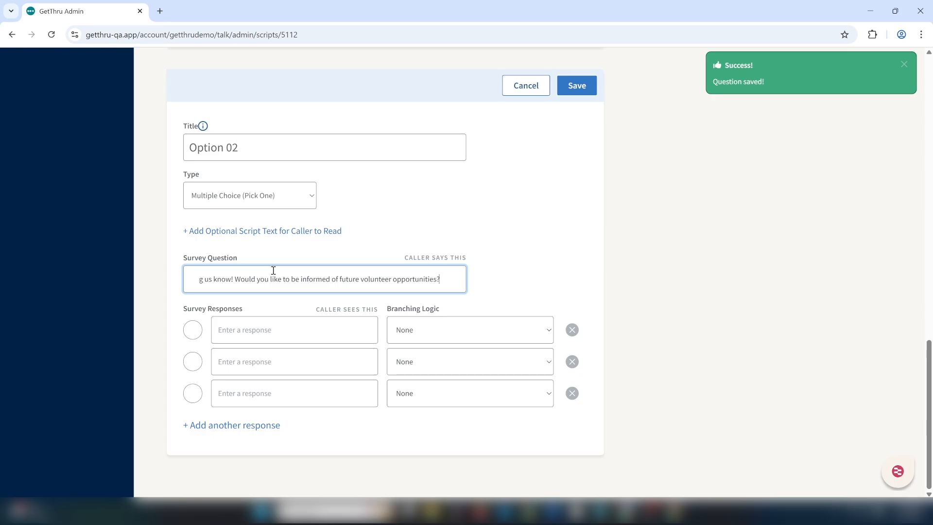
Enter Yes and No as the only responses, removing the empty third one, and save the Option 02 question.
{"action": "left_click", "coordinate": [334, 325]}
{"action": "type", "text": "Yes"}
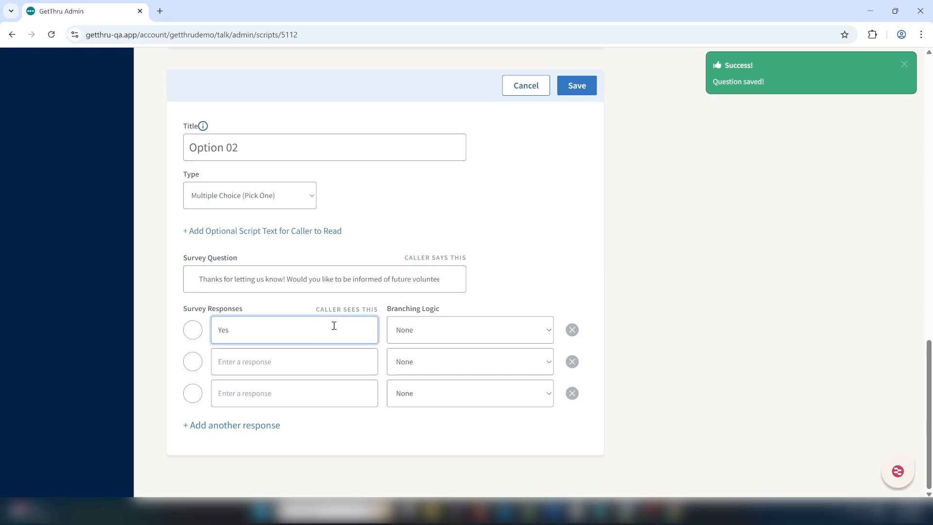
{"action": "key", "text": "Tab"}
{"action": "type", "text": "No"}
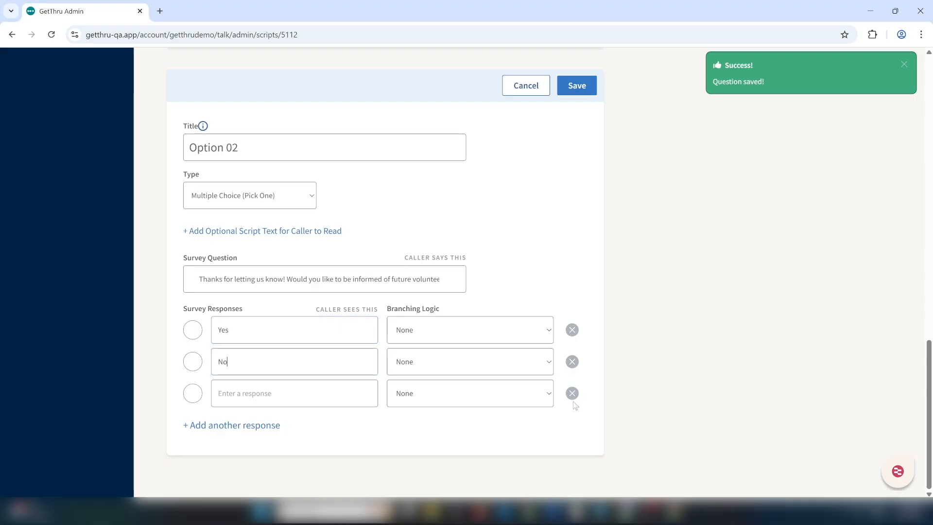
{"action": "left_click", "coordinate": [572, 394]}
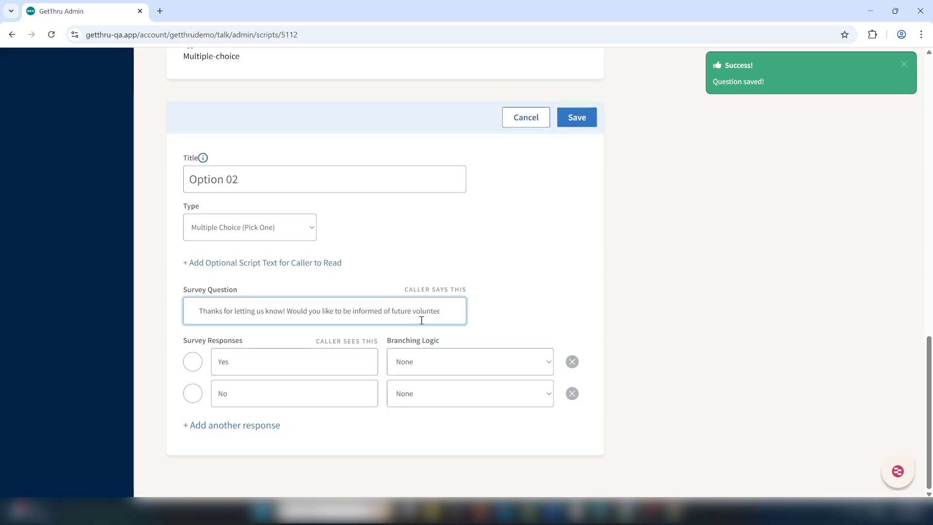
{"action": "left_click", "coordinate": [576, 121]}
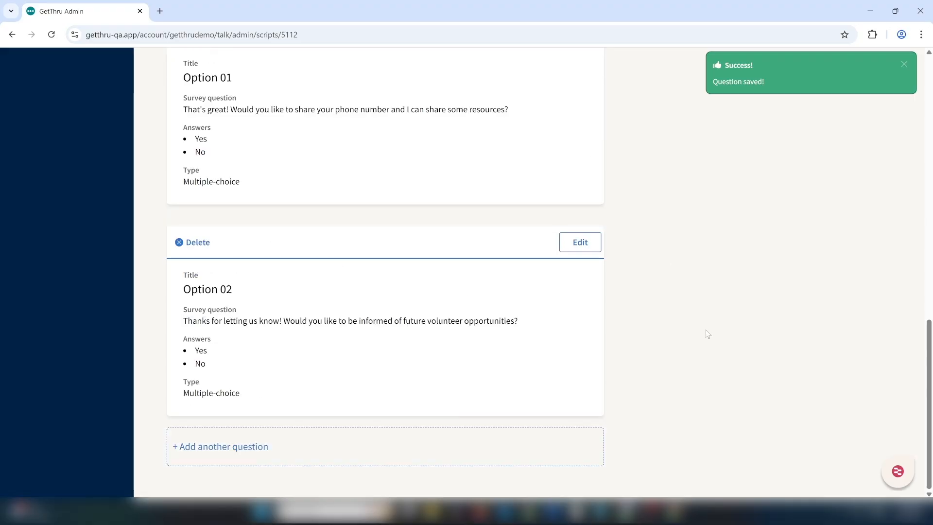
Reopen the Bartlett Volunteer Question for editing and set the Yes response's branching logic to Option 01.
{"action": "scroll", "coordinate": [929, 331], "scroll_direction": "up", "scroll_amount": 2}
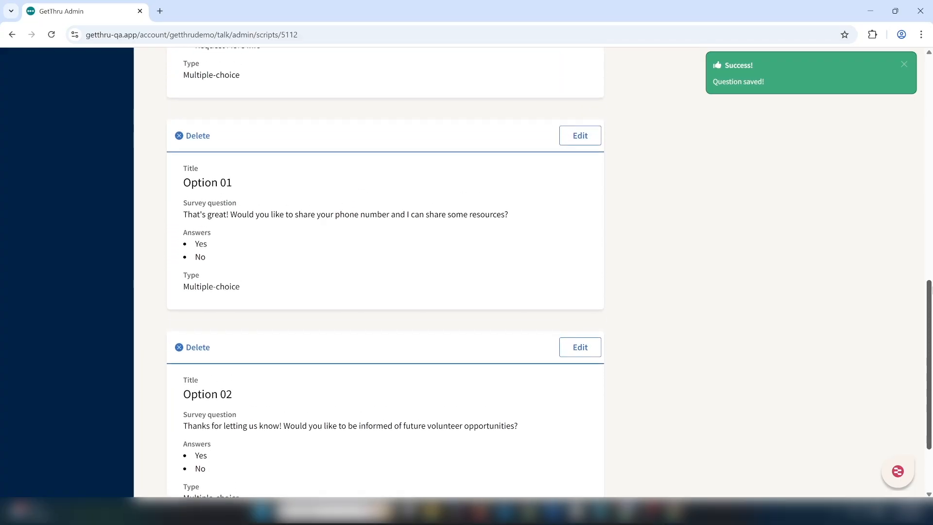
{"action": "scroll", "coordinate": [931, 288], "scroll_direction": "up", "scroll_amount": 4}
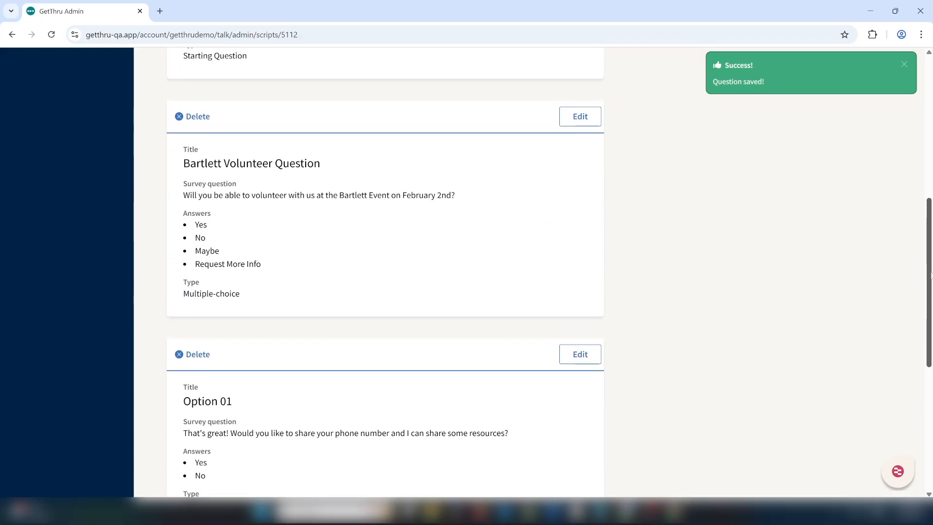
{"action": "left_click", "coordinate": [581, 121]}
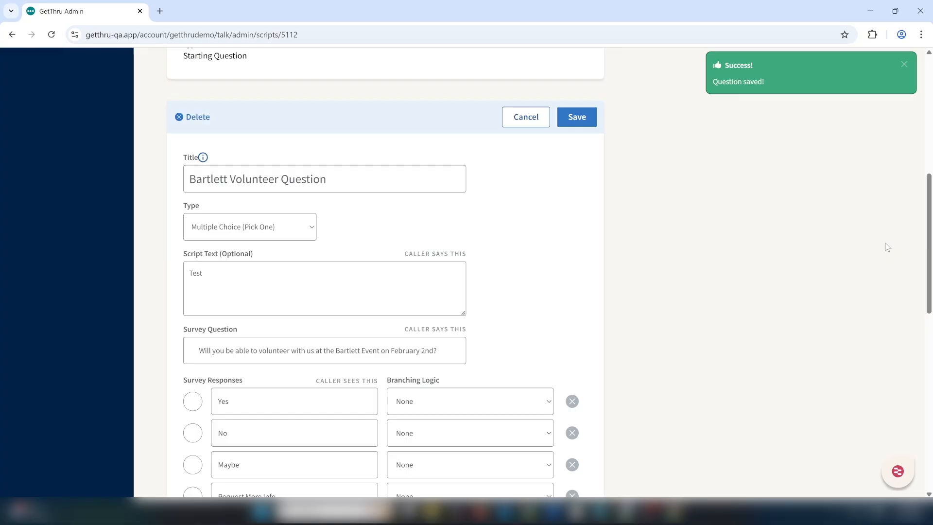
{"action": "scroll", "coordinate": [931, 315], "scroll_direction": "down", "scroll_amount": 4}
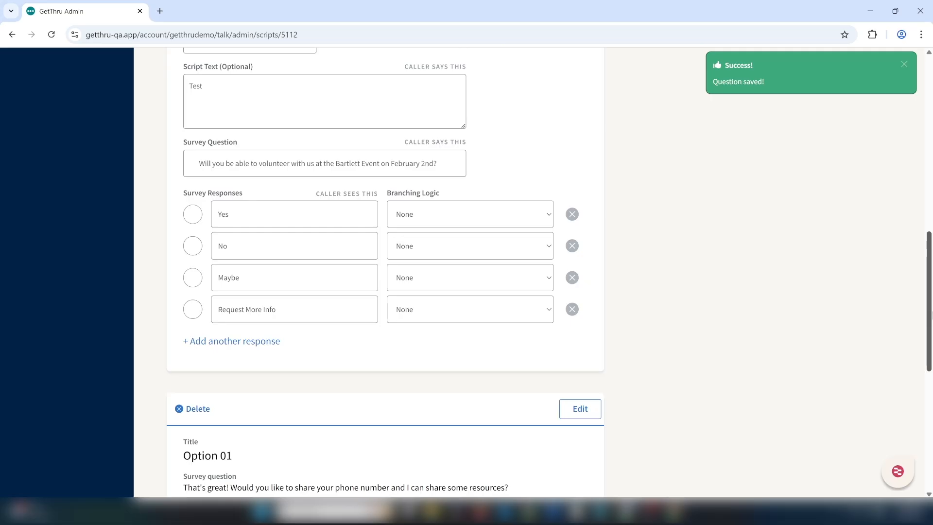
{"action": "left_click_drag", "start_coordinate": [932, 315], "coordinate": [932, 302]}
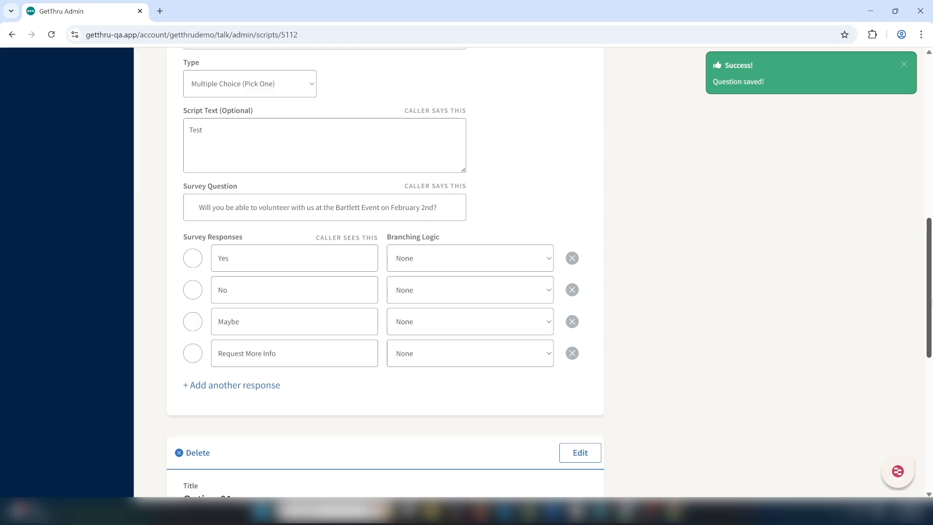
{"action": "scroll", "coordinate": [466, 272], "scroll_direction": "up", "scroll_amount": 1}
{"action": "left_click", "coordinate": [510, 265]}
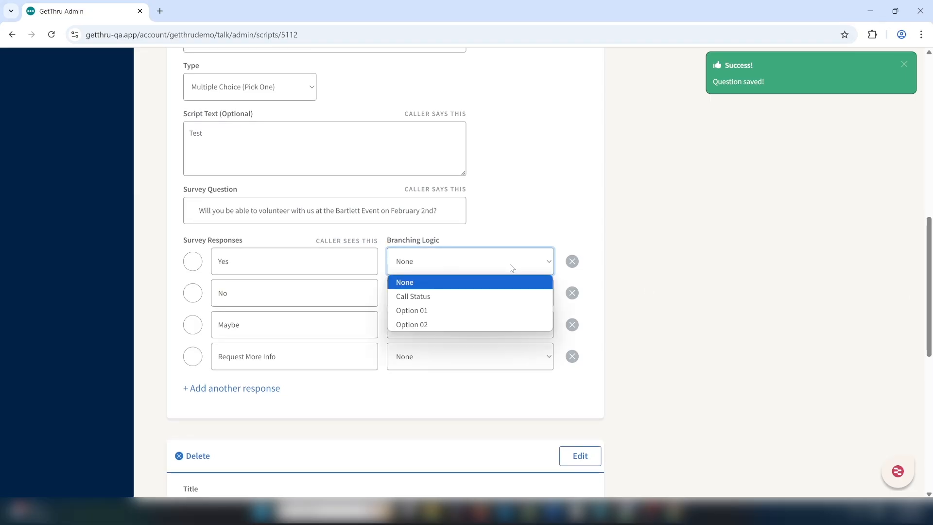
{"action": "left_click", "coordinate": [442, 310]}
Set the No response's branching logic to Option 02.
{"action": "left_click", "coordinate": [503, 297]}
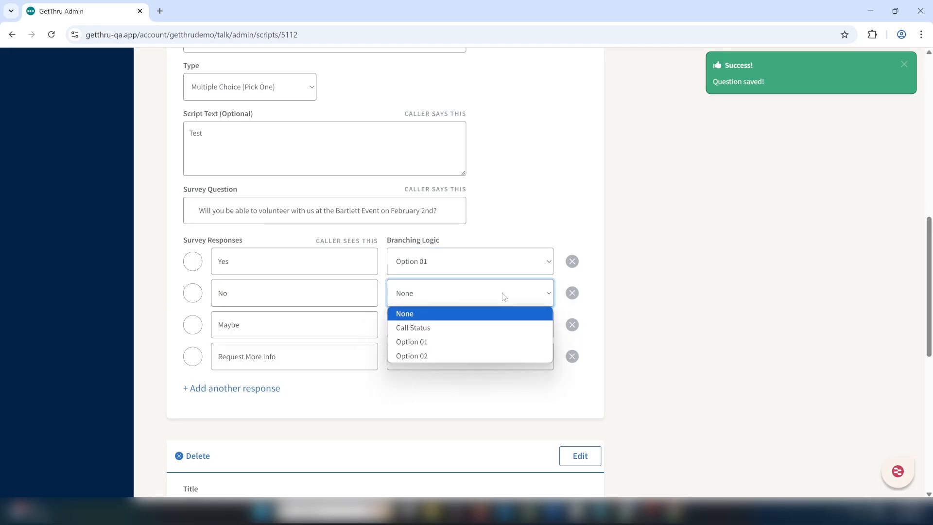
{"action": "left_click", "coordinate": [501, 360]}
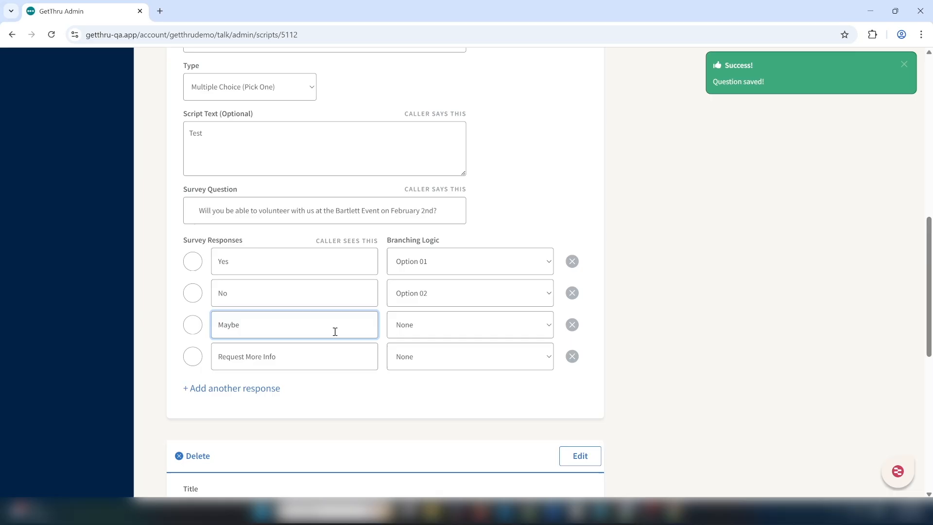
Set the branching logic of both the Maybe and Request More Info responses to Option 01.
{"action": "left_click", "coordinate": [422, 334]}
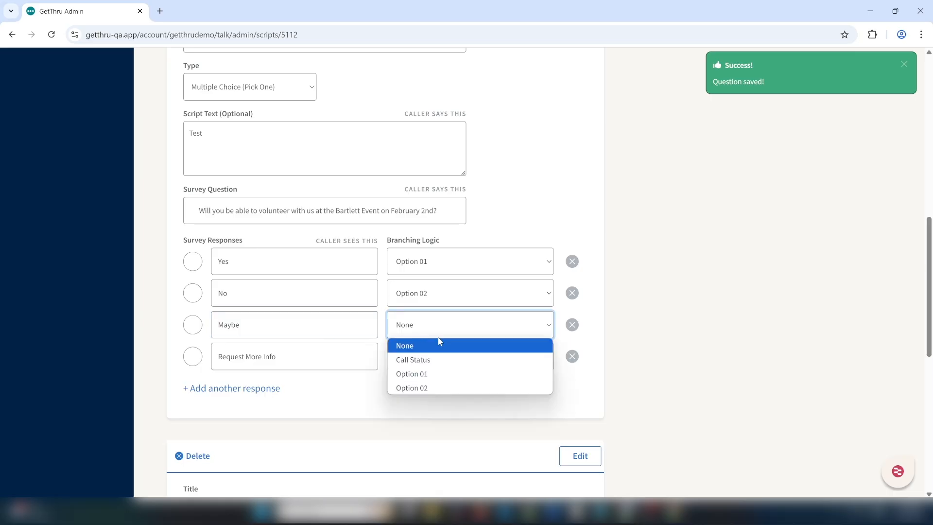
{"action": "left_click", "coordinate": [453, 372]}
{"action": "left_click", "coordinate": [482, 359]}
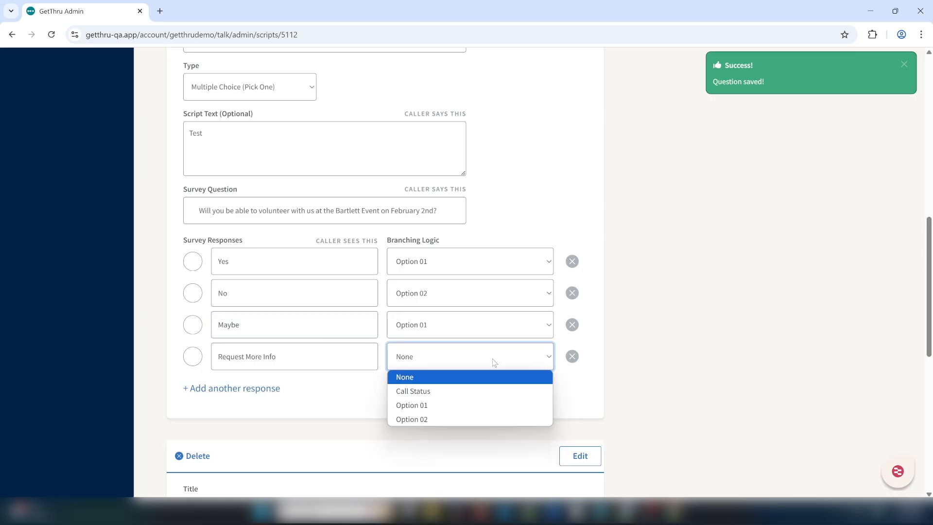
{"action": "left_click", "coordinate": [513, 402]}
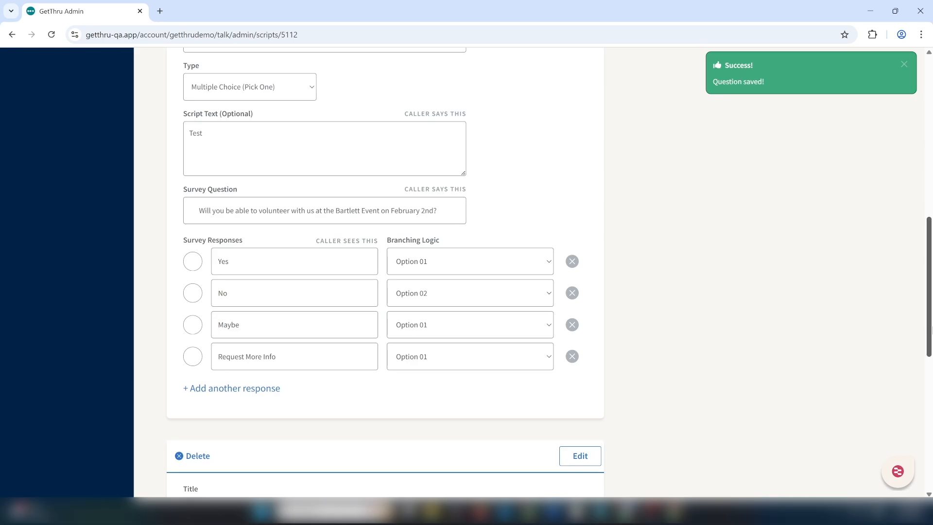
Save the Bartlett Volunteer Question with its updated branching logic.
{"action": "left_click_drag", "start_coordinate": [932, 327], "coordinate": [932, 324]}
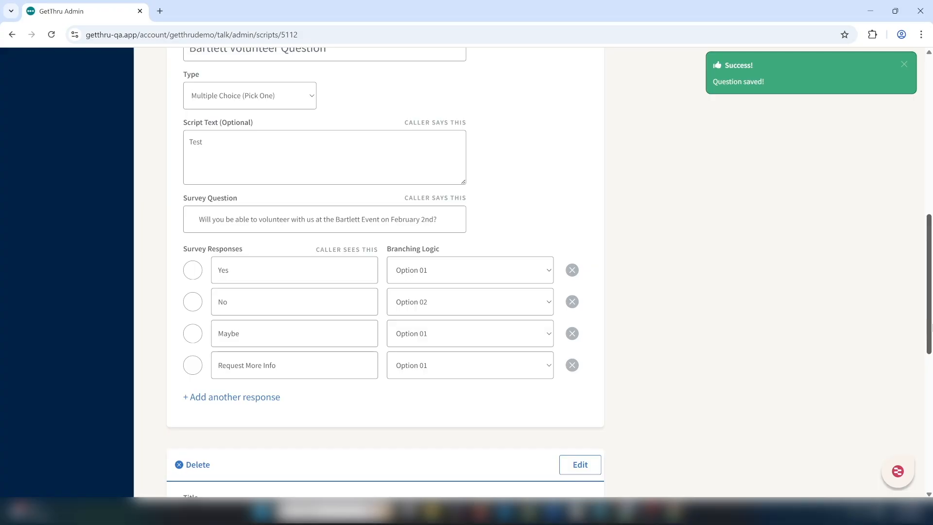
{"action": "left_click_drag", "start_coordinate": [932, 326], "coordinate": [932, 320]}
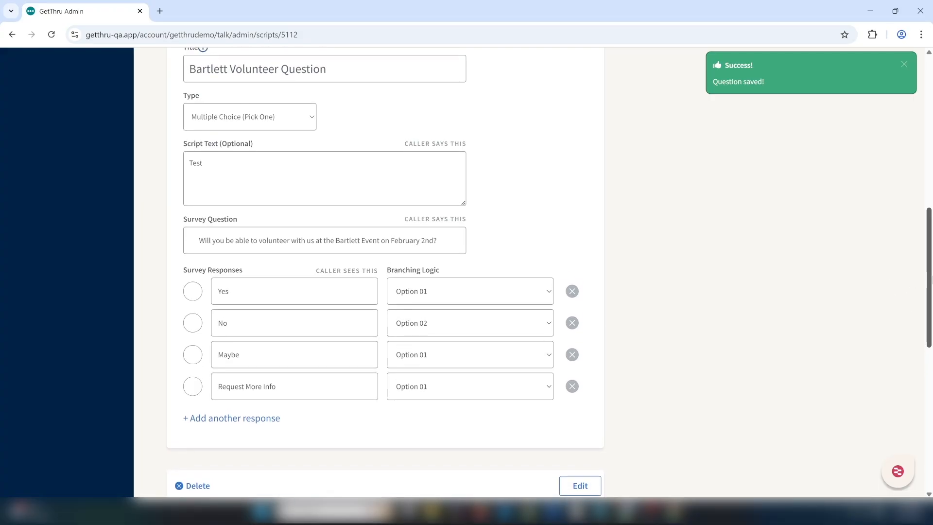
{"action": "left_click_drag", "start_coordinate": [929, 318], "coordinate": [929, 315]}
{"action": "left_click_drag", "start_coordinate": [932, 275], "coordinate": [931, 259]}
{"action": "left_click", "coordinate": [574, 80]}
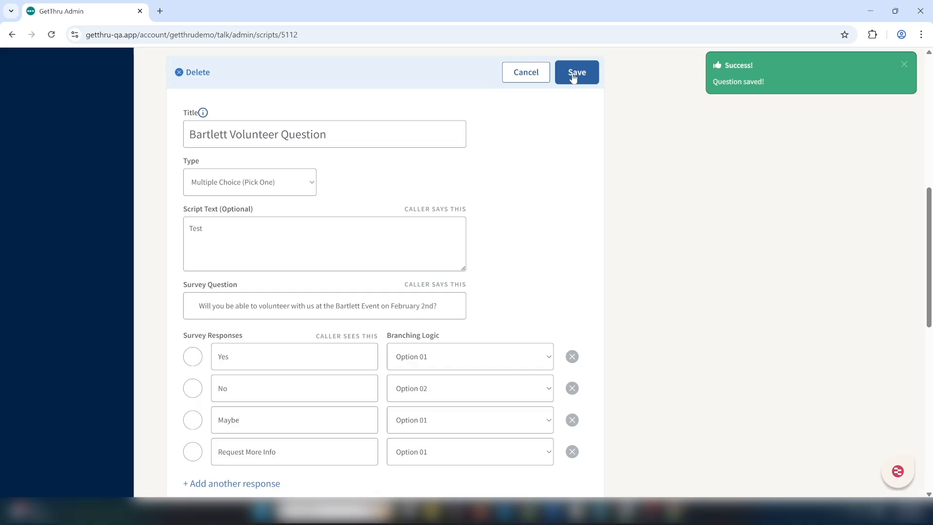
Open the script preview and test it by answering Talking to Correct Person, then No to the volunteer question.
{"action": "left_click_drag", "start_coordinate": [932, 248], "coordinate": [932, 140]}
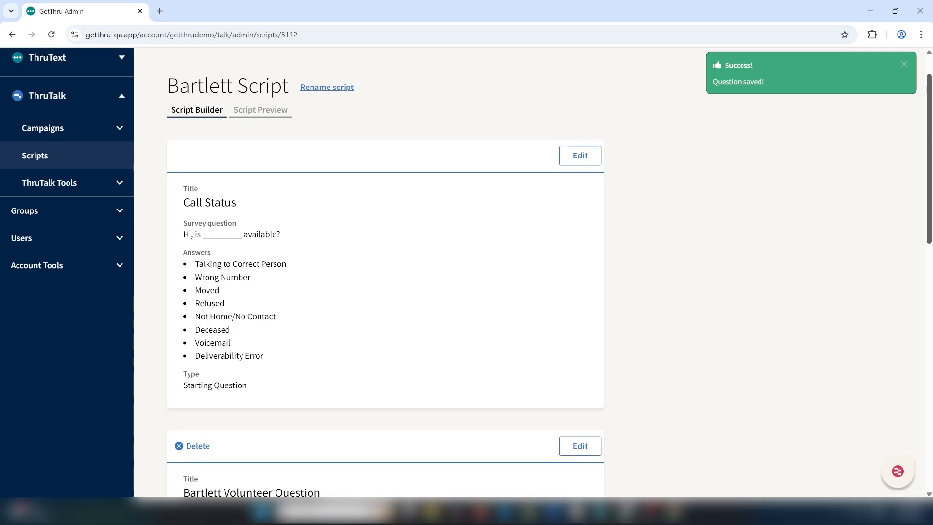
{"action": "left_click", "coordinate": [267, 115]}
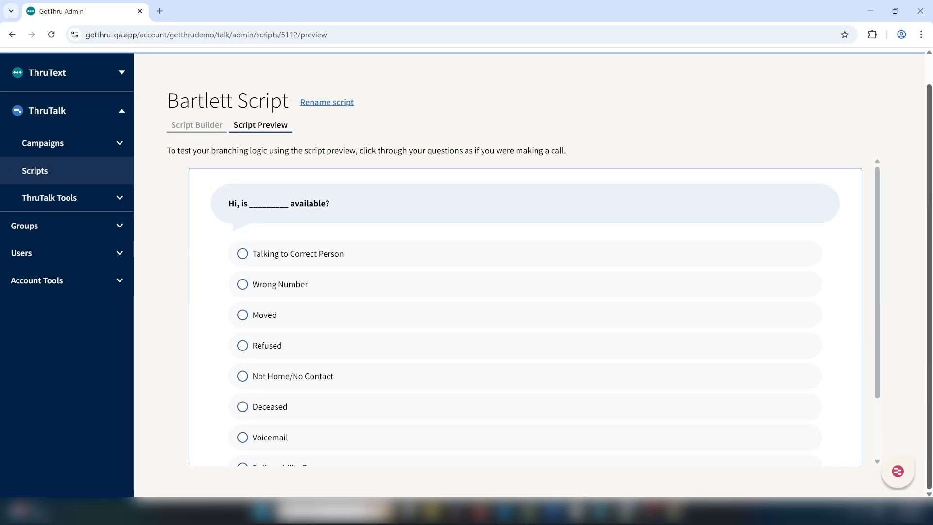
{"action": "left_click", "coordinate": [333, 256]}
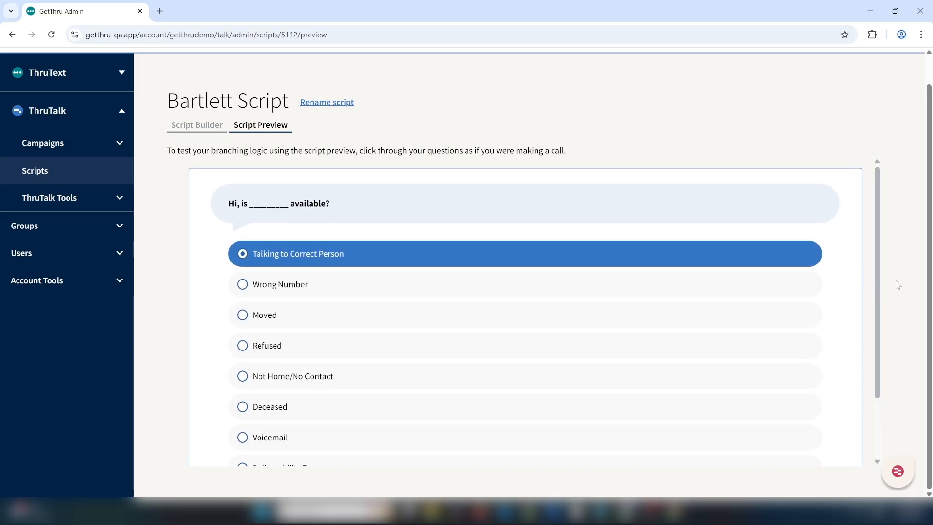
{"action": "scroll", "coordinate": [888, 339], "scroll_direction": "down", "scroll_amount": 1}
{"action": "left_click", "coordinate": [813, 409]}
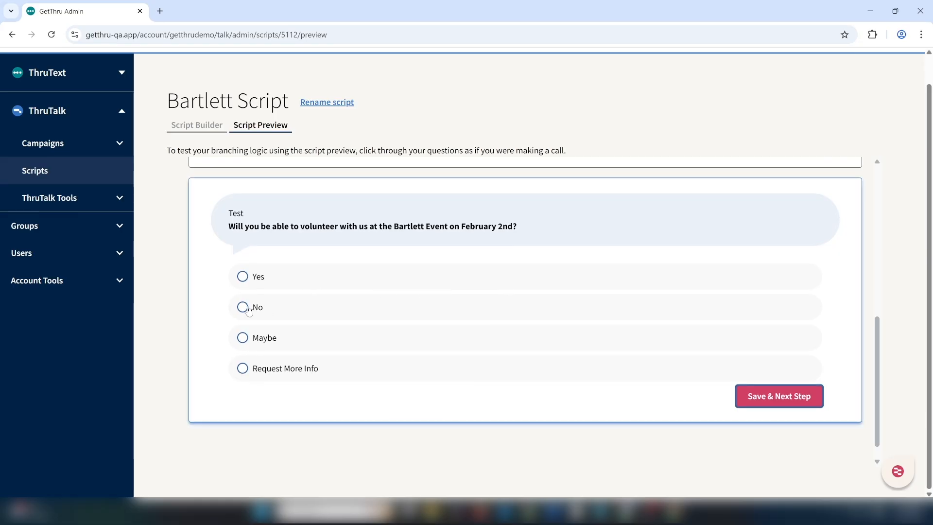
{"action": "left_click", "coordinate": [245, 308]}
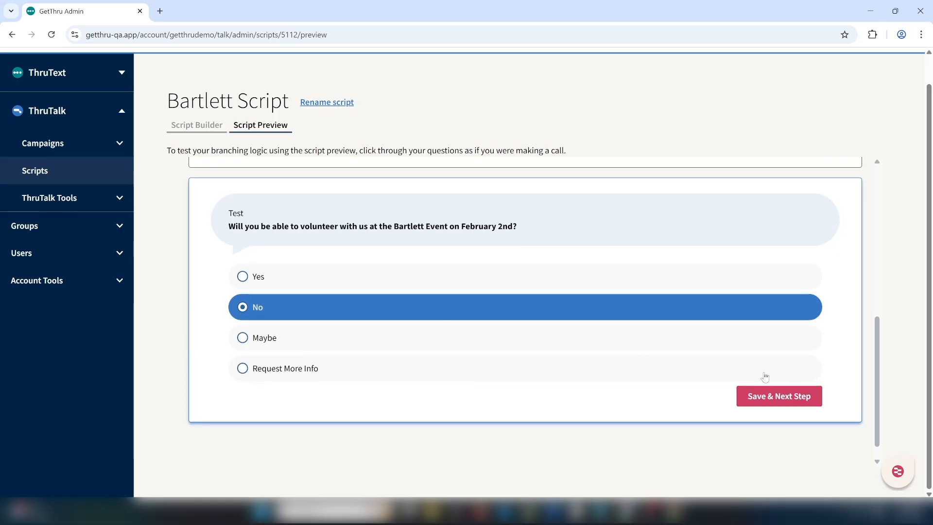
{"action": "left_click", "coordinate": [793, 399]}
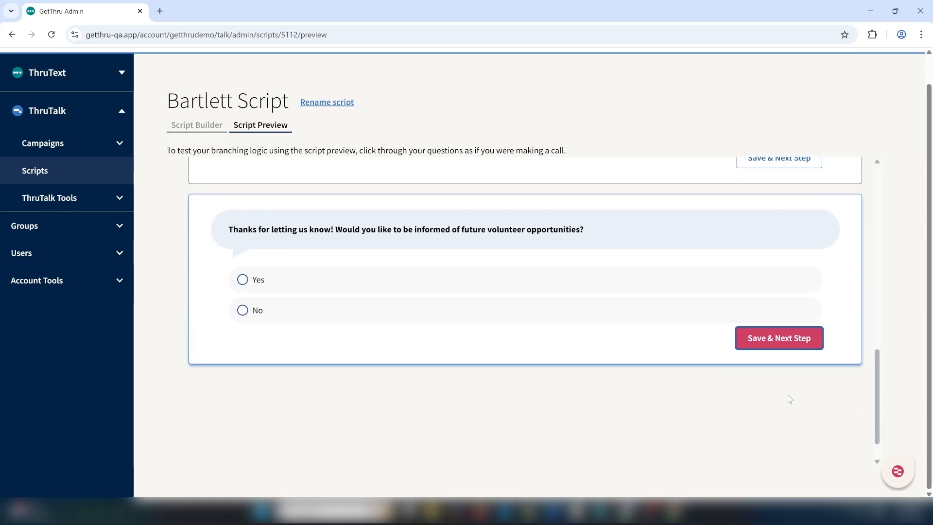
Answer Yes to the follow-up question and advance to finish the preview run.
{"action": "left_click", "coordinate": [259, 268]}
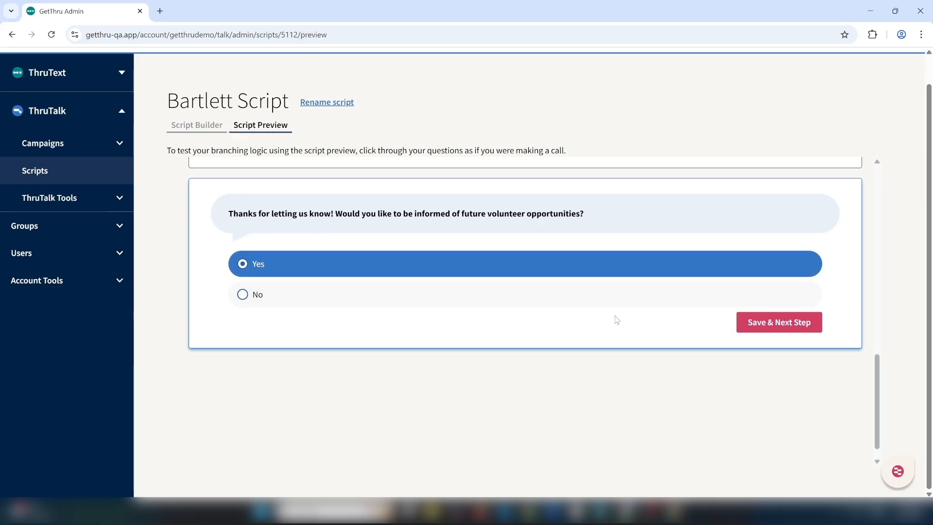
{"action": "left_click", "coordinate": [763, 330]}
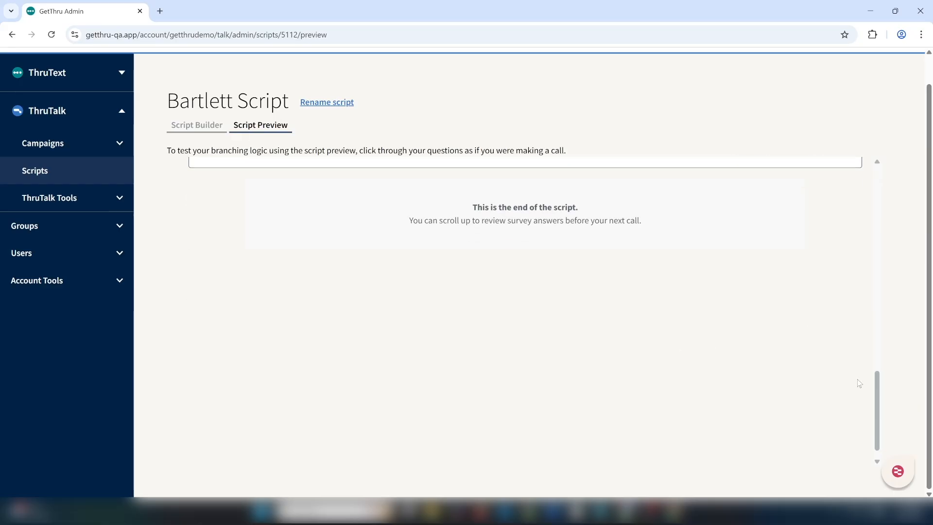
{"action": "left_click_drag", "start_coordinate": [877, 409], "coordinate": [906, 179]}
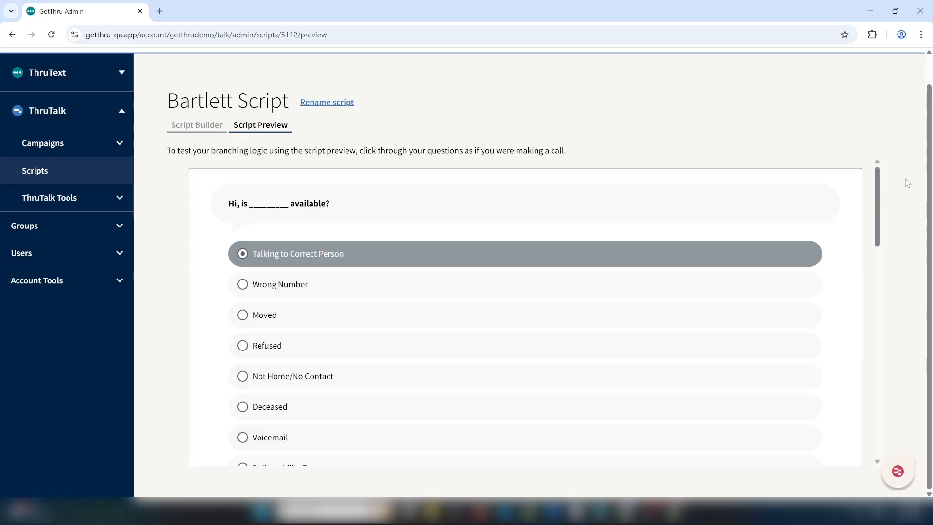
{"action": "scroll", "coordinate": [923, 182], "scroll_direction": "up", "scroll_amount": 1}
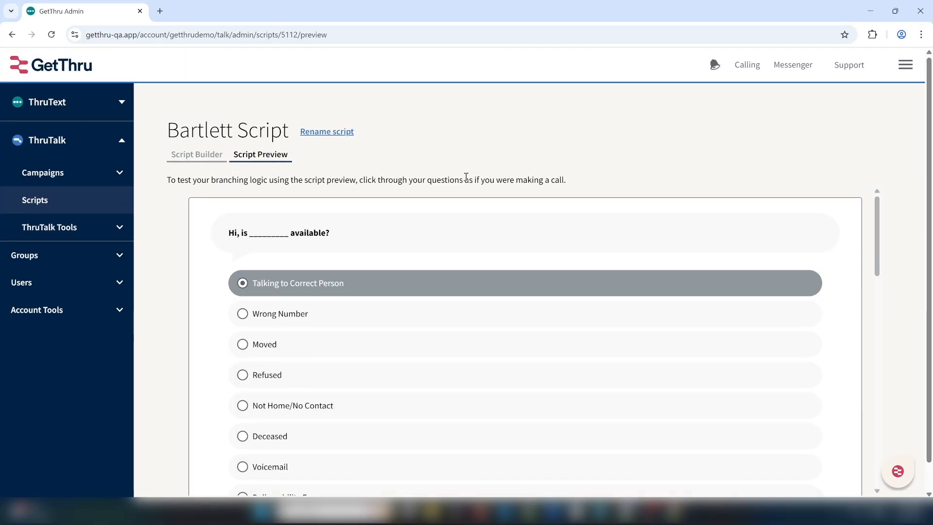
Return to the scripts list and create a new script for MyVoters (Sync to VAN).
{"action": "key", "text": "alt+Left"}
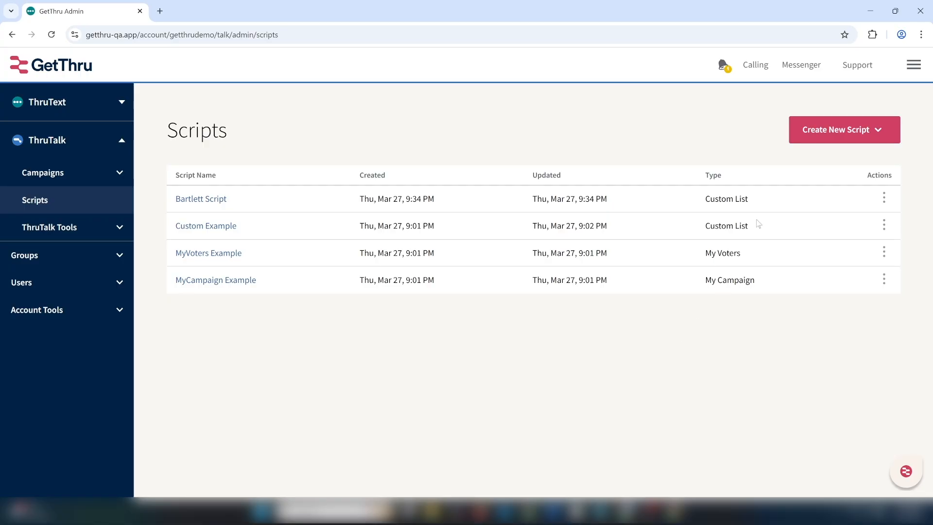
{"action": "left_click", "coordinate": [830, 128]}
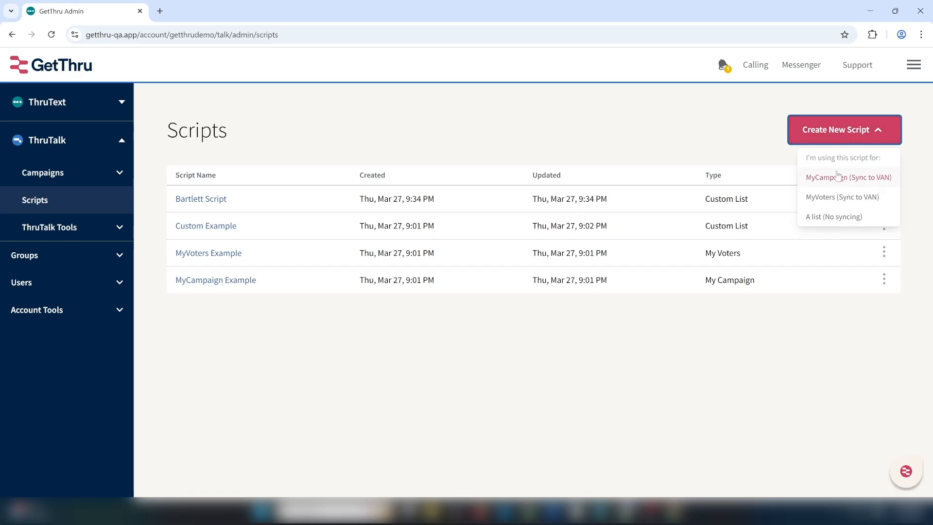
{"action": "left_click", "coordinate": [849, 197]}
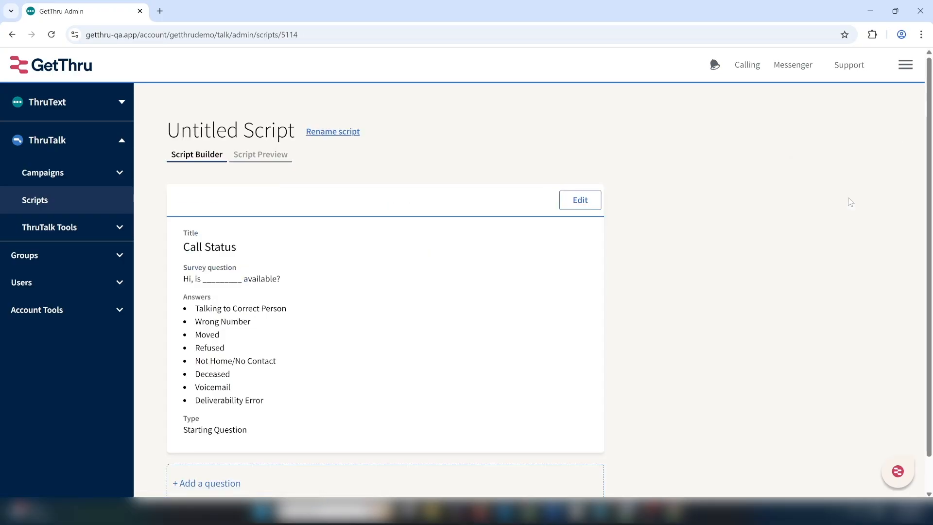
Rename the new script to VAN Test and save the name.
{"action": "left_click", "coordinate": [340, 131]}
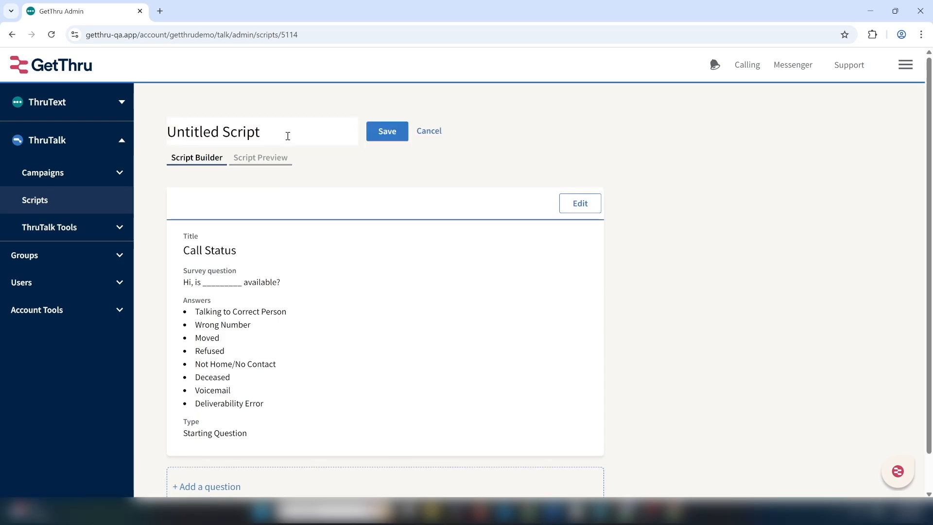
{"action": "left_click_drag", "start_coordinate": [287, 136], "coordinate": [33, 119]}
{"action": "type", "text": "VAN Test"}
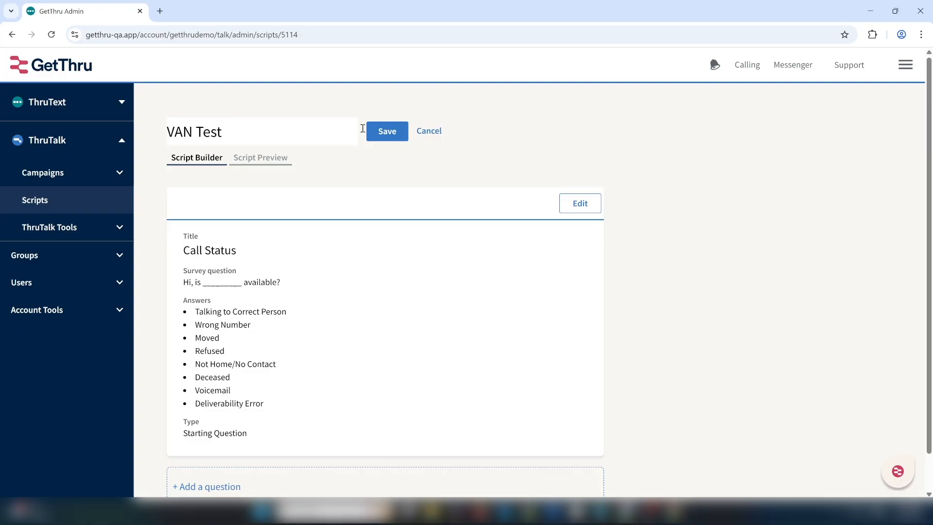
{"action": "left_click", "coordinate": [387, 132]}
Add a new question titled VAN Question with the VAN Survey type.
{"action": "scroll", "coordinate": [287, 399], "scroll_direction": "down", "scroll_amount": 1}
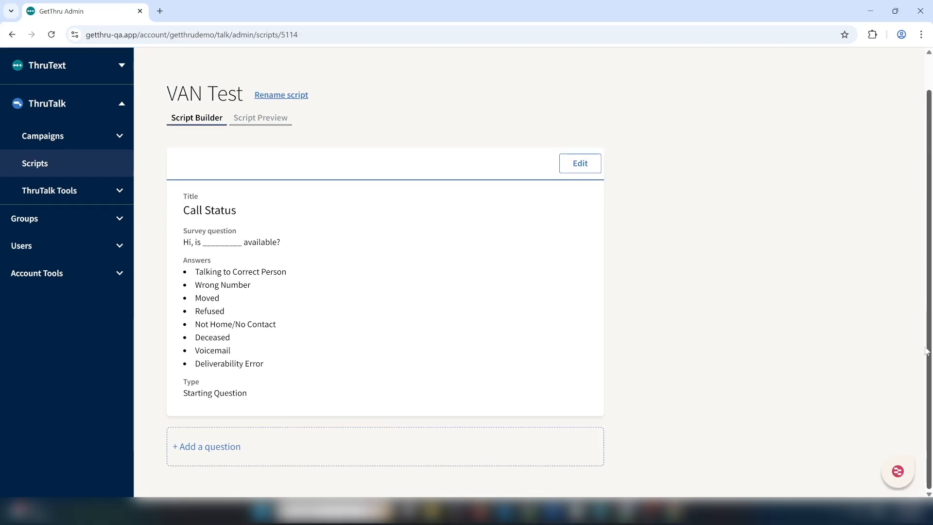
{"action": "left_click", "coordinate": [209, 447]}
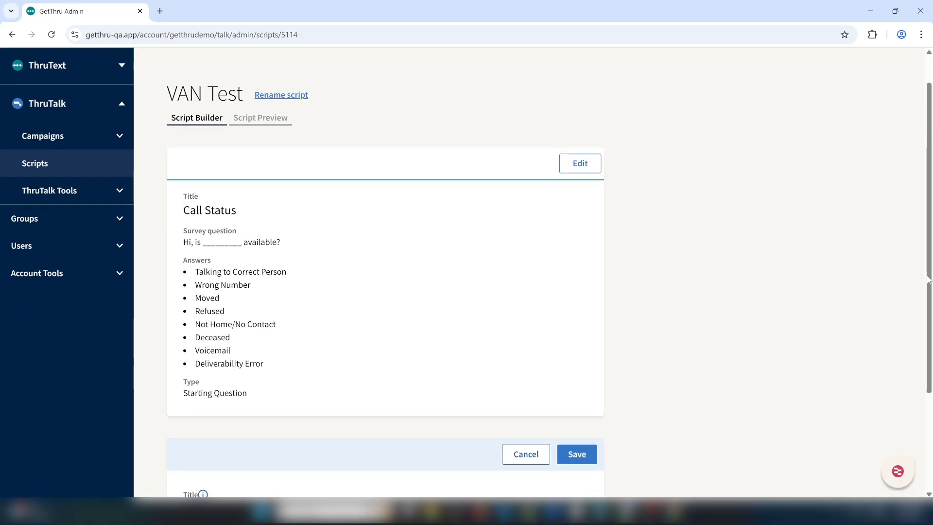
{"action": "scroll", "coordinate": [339, 406], "scroll_direction": "down", "scroll_amount": 3}
{"action": "left_click", "coordinate": [299, 377]}
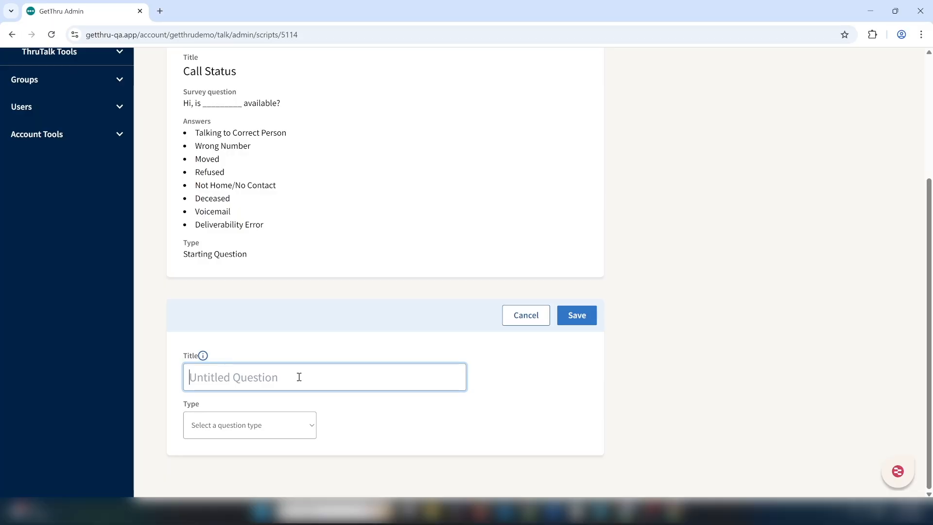
{"action": "type", "text": "VAN Question"}
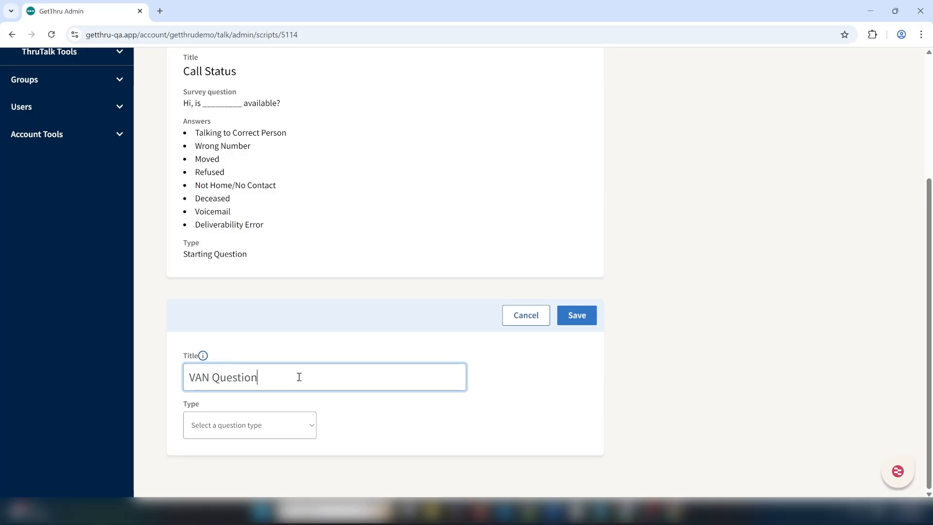
{"action": "left_click", "coordinate": [293, 424]}
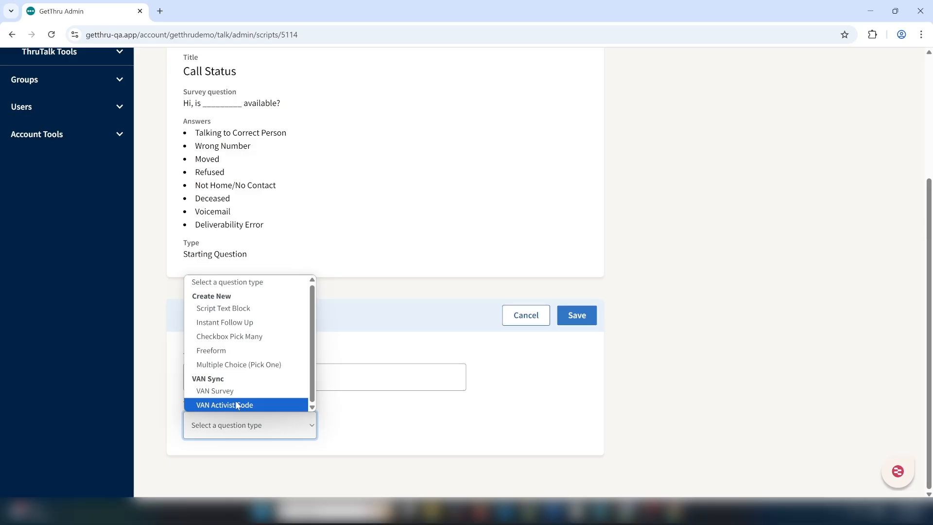
{"action": "left_click", "coordinate": [215, 391]}
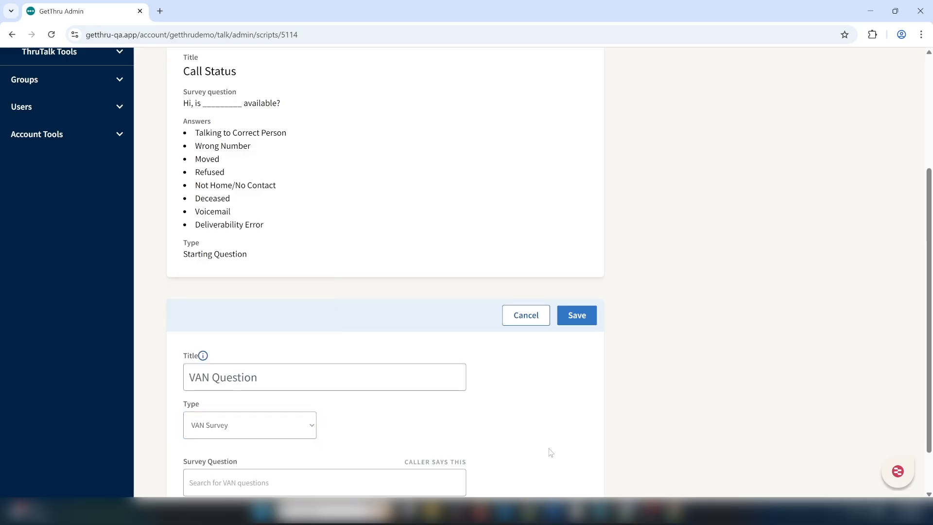
Search the VAN survey questions for "here is ten" and select Here is ten option question as the survey question.
{"action": "scroll", "coordinate": [532, 431], "scroll_direction": "down", "scroll_amount": 1}
{"action": "left_click", "coordinate": [348, 424]}
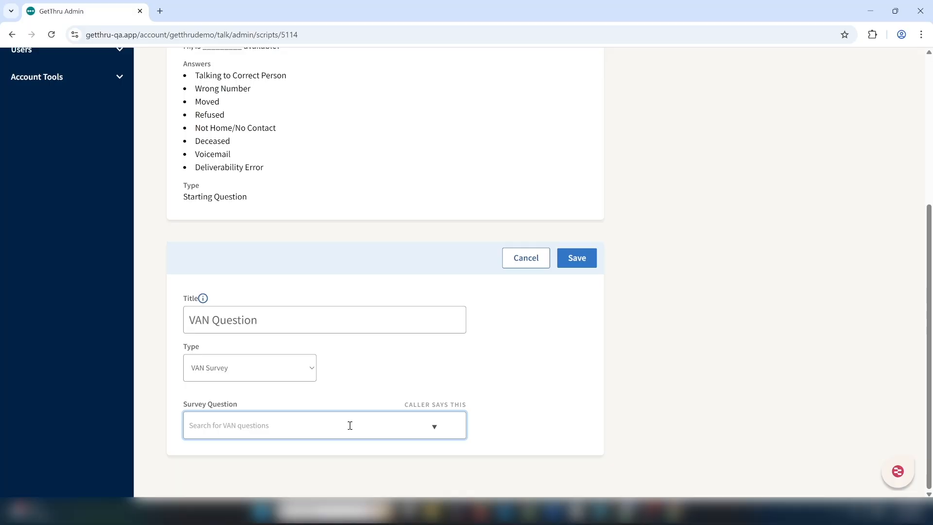
{"action": "left_click", "coordinate": [277, 431]}
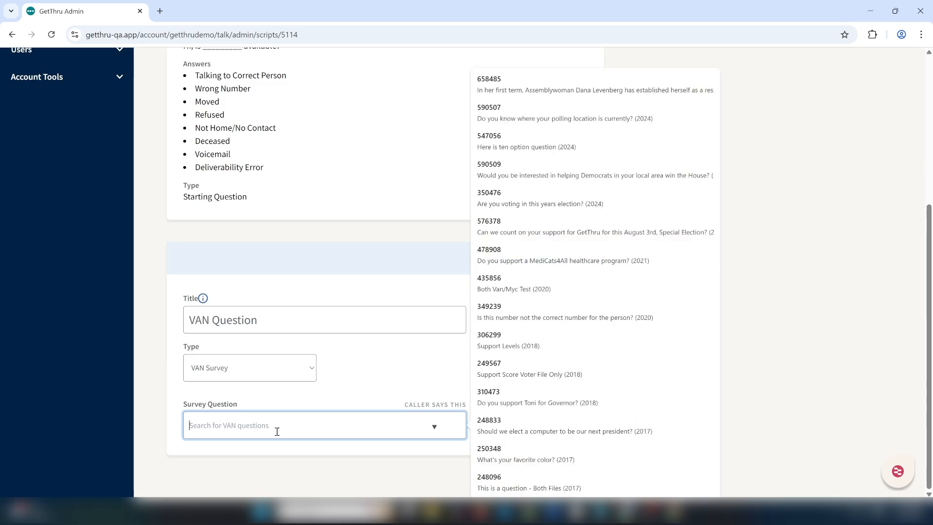
{"action": "left_click", "coordinate": [275, 443]}
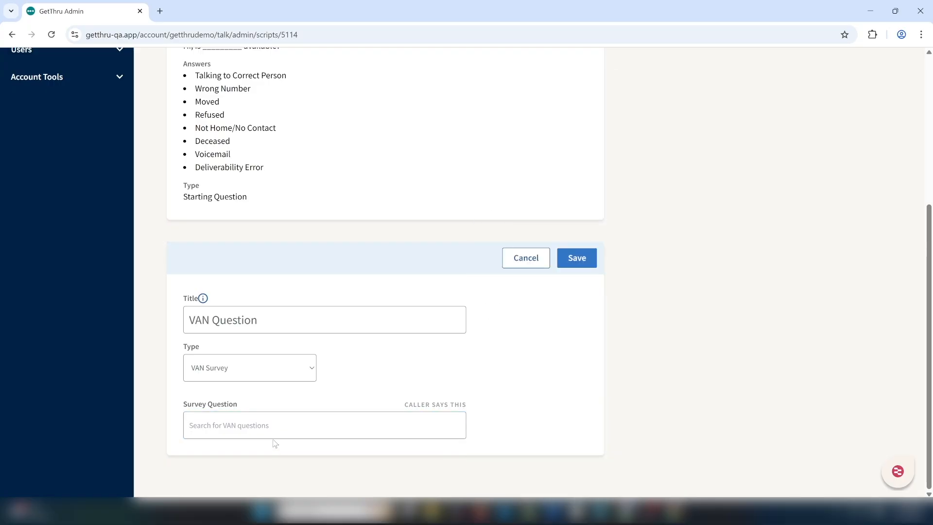
{"action": "left_click", "coordinate": [273, 433]}
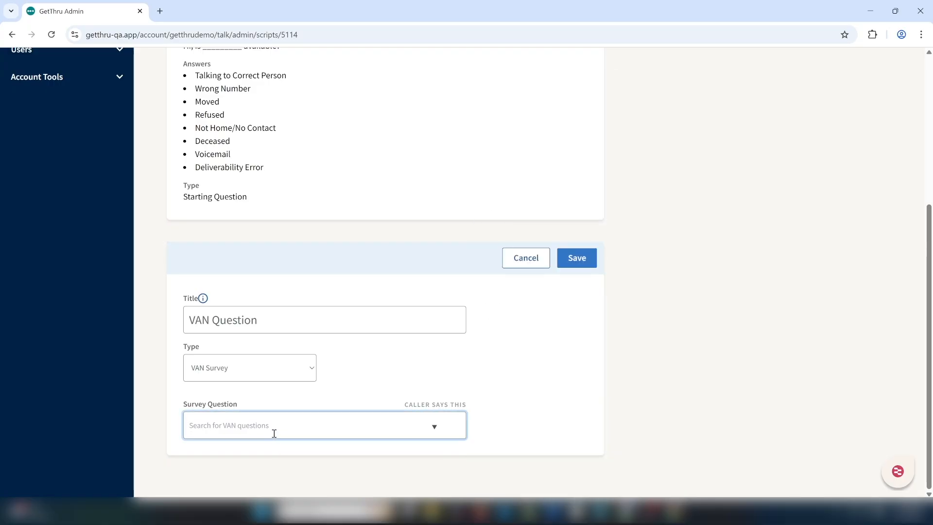
{"action": "type", "text": "here"}
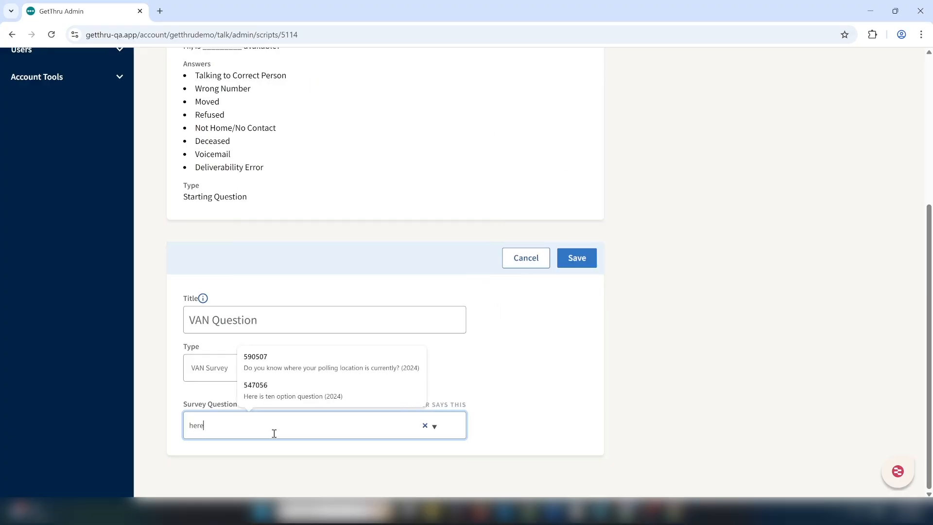
{"action": "type", "text": " is ten"}
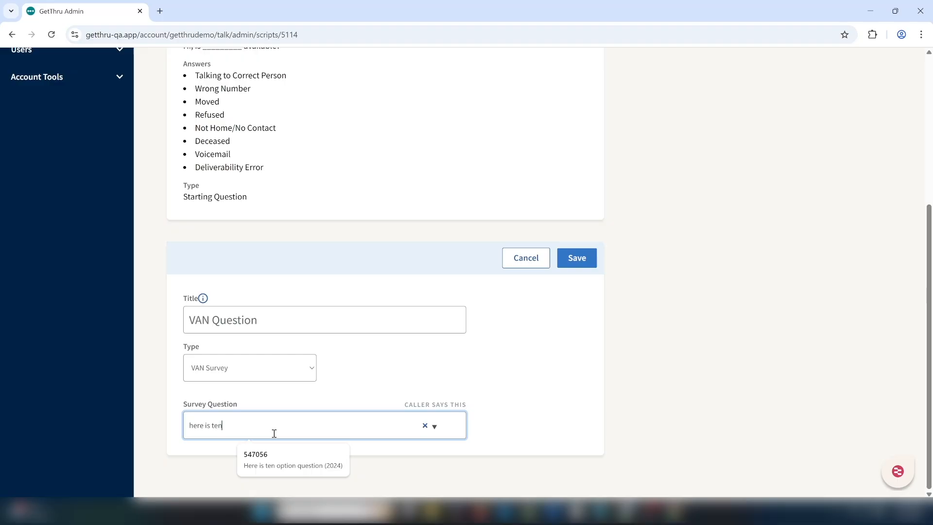
{"action": "left_click", "coordinate": [299, 463]}
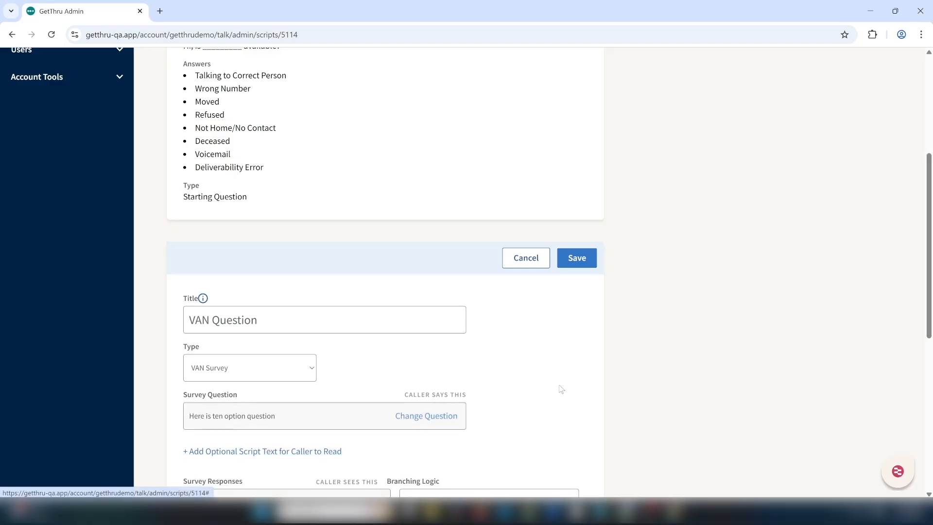
Review the imported survey responses and save the VAN Question.
{"action": "scroll", "coordinate": [931, 323], "scroll_direction": "down", "scroll_amount": 4}
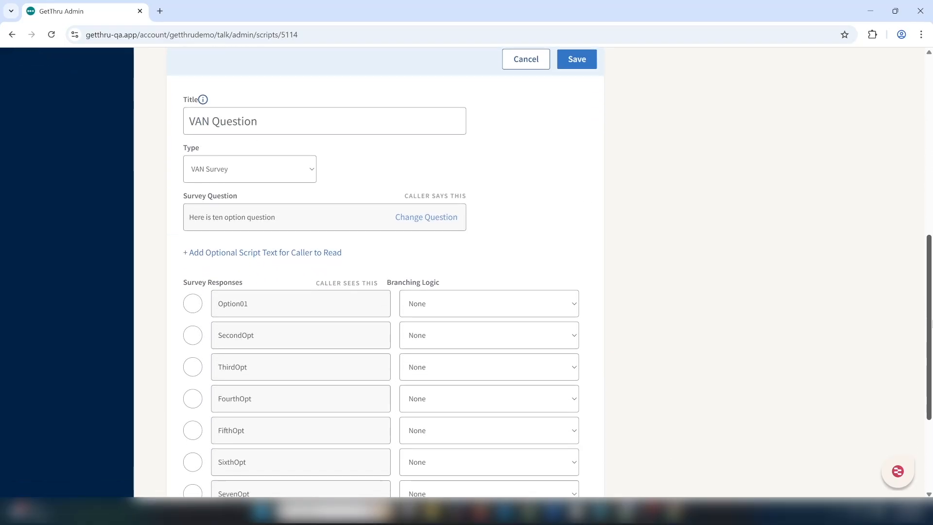
{"action": "left_click_drag", "start_coordinate": [931, 322], "coordinate": [931, 384]}
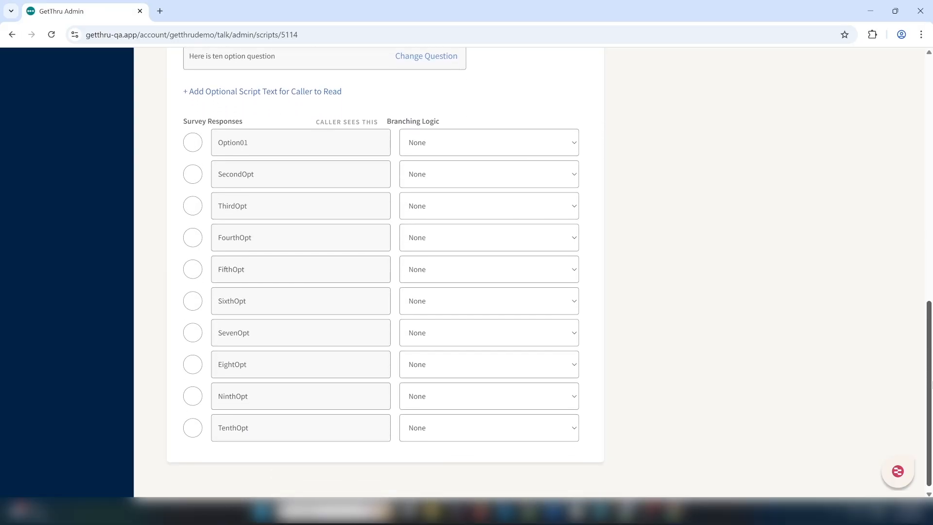
{"action": "scroll", "coordinate": [931, 384], "scroll_direction": "up", "scroll_amount": 4}
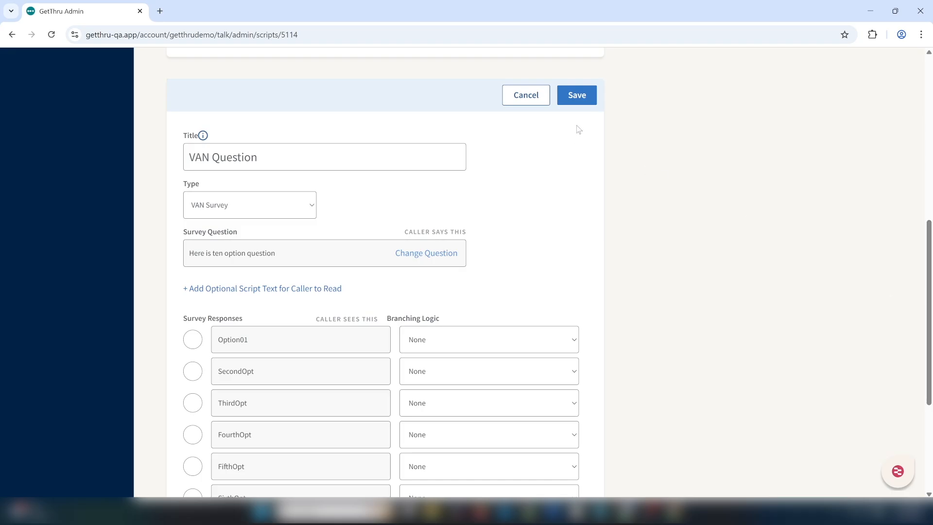
{"action": "left_click", "coordinate": [573, 102]}
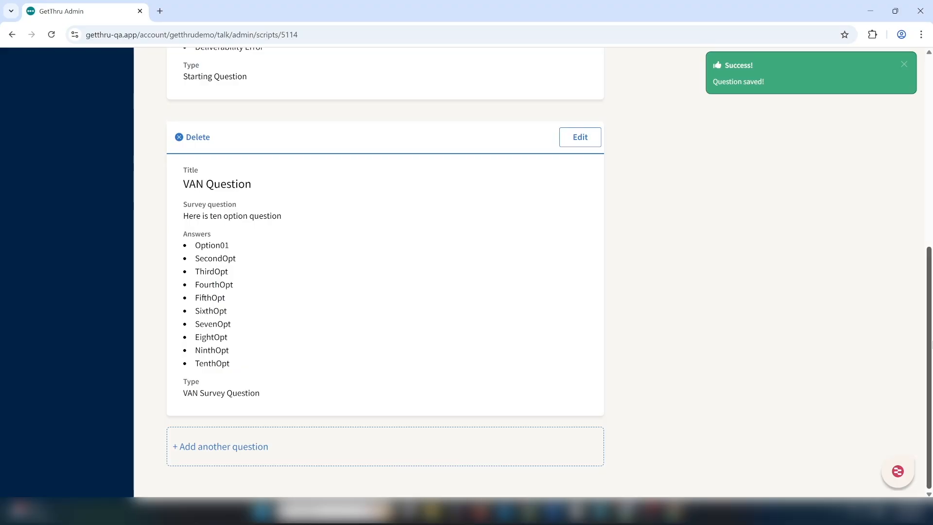
{"action": "left_click_drag", "start_coordinate": [931, 345], "coordinate": [931, 161]}
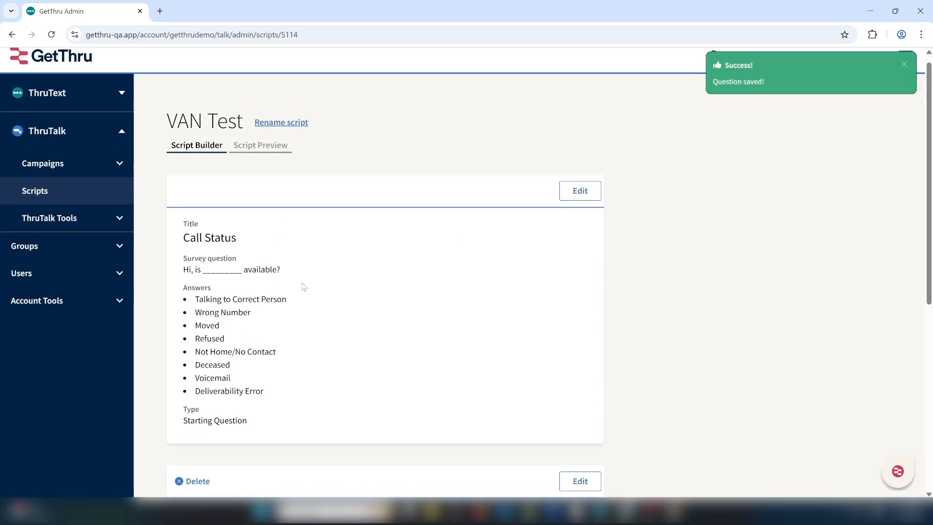